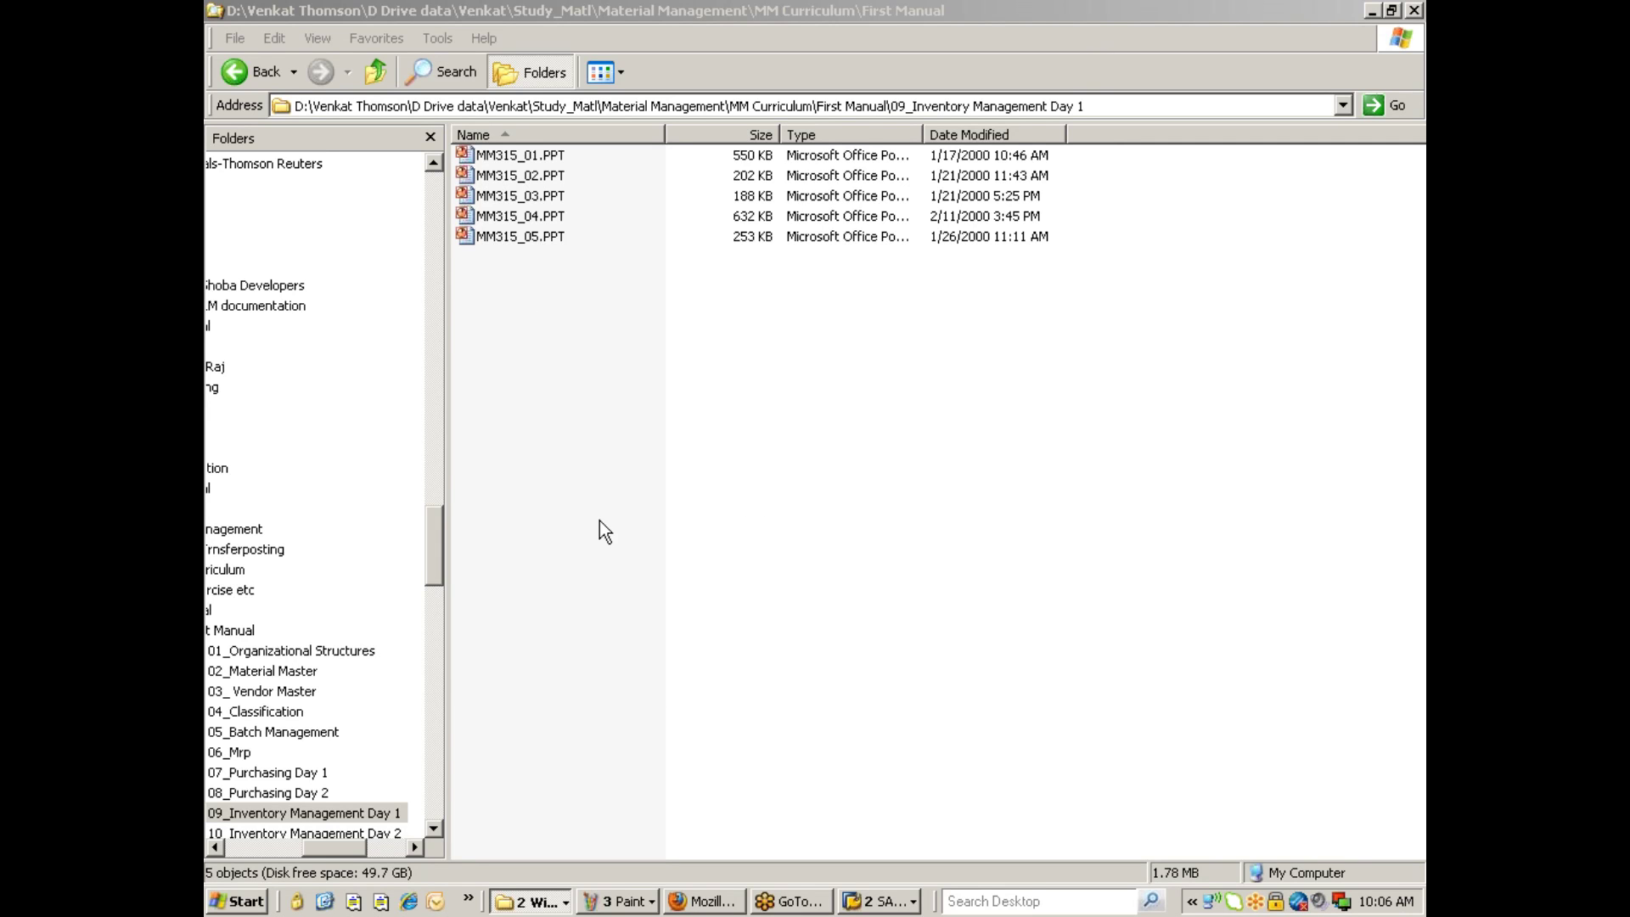
Step: Open MM315_03.PPT from the 09_Inventory Management Day 1 folder in PowerPoint
{"action": "double_click", "coordinate": [516, 196]}
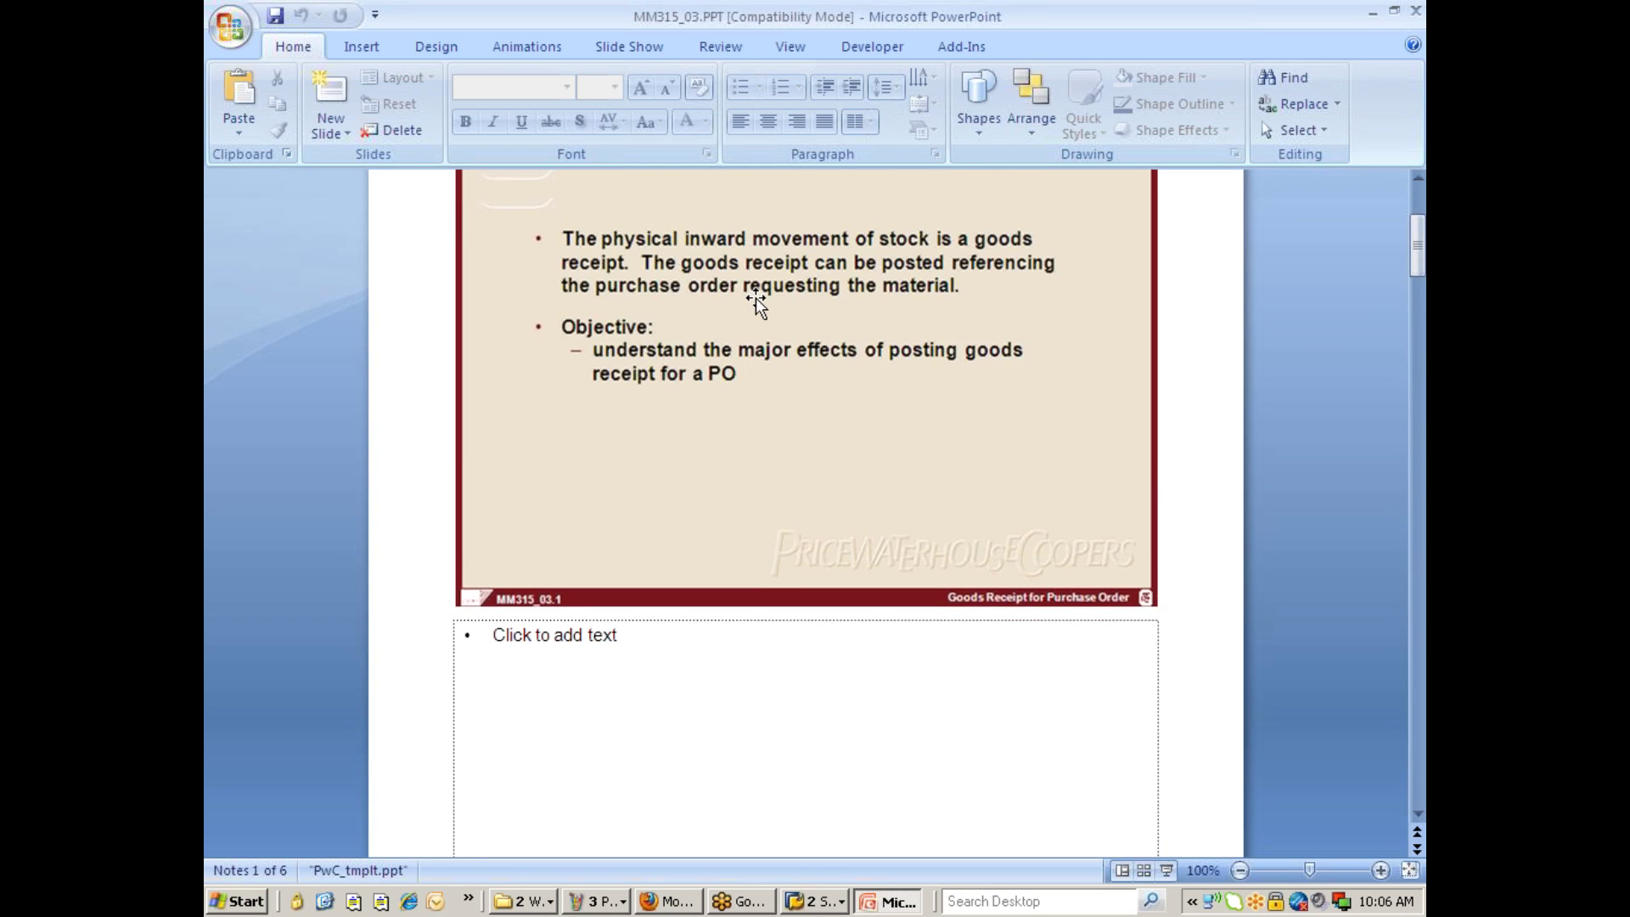
Step: Review the chapter 3 notes page and bring the other Explorer window forward
{"action": "scroll", "coordinate": [756, 302], "scroll_direction": "up", "scroll_amount": 1}
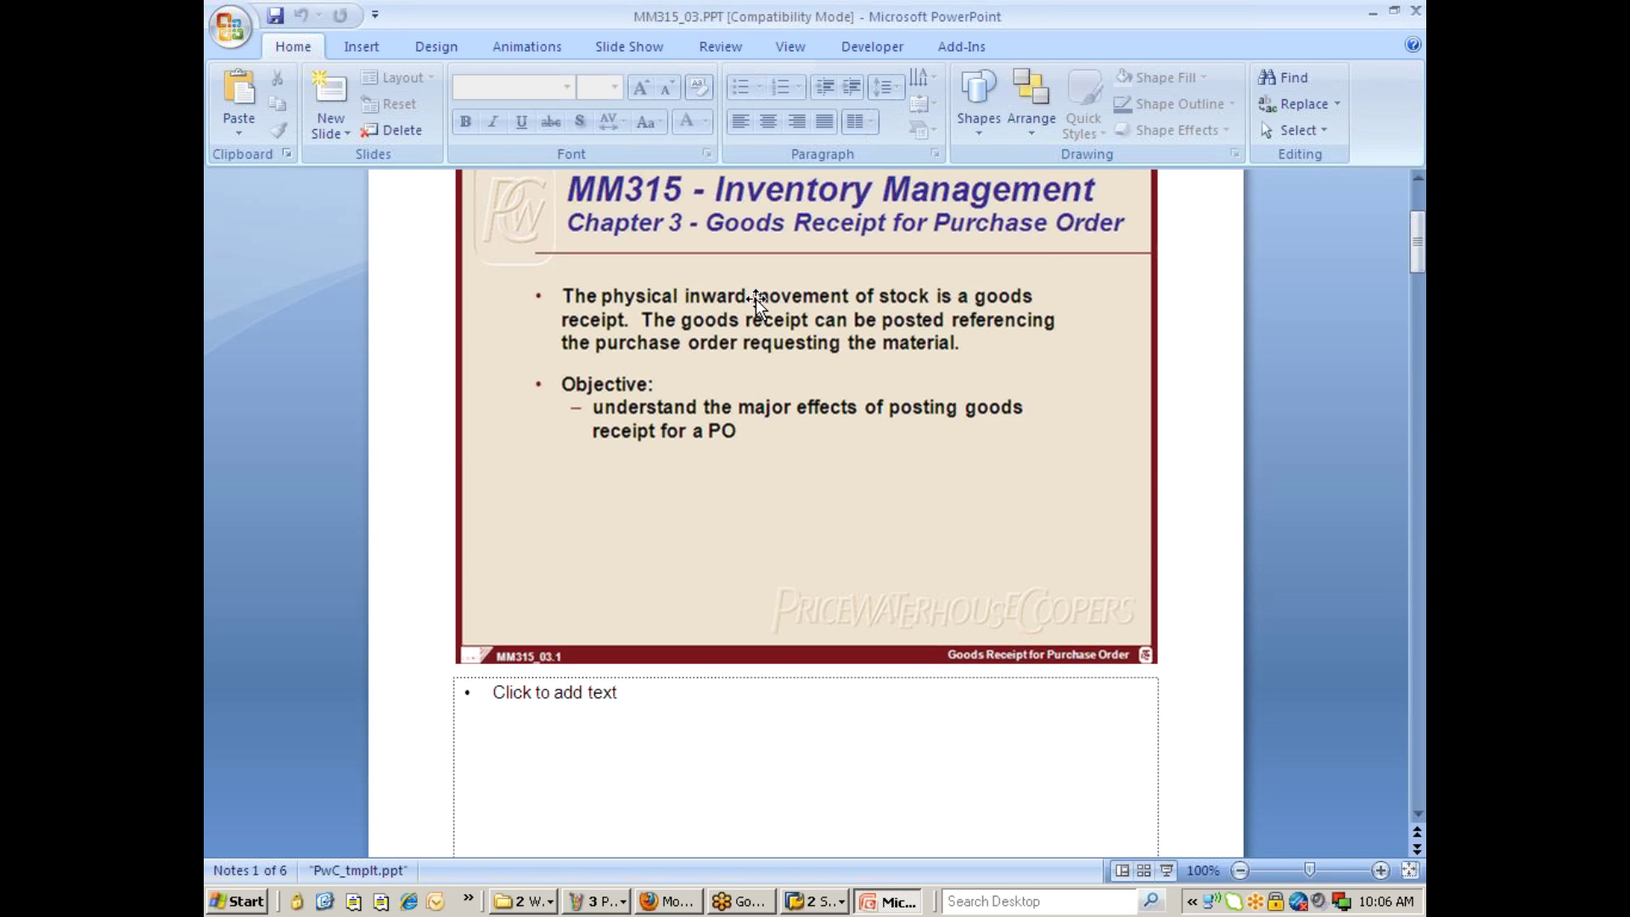
{"action": "scroll", "coordinate": [732, 389], "scroll_direction": "down", "scroll_amount": 3}
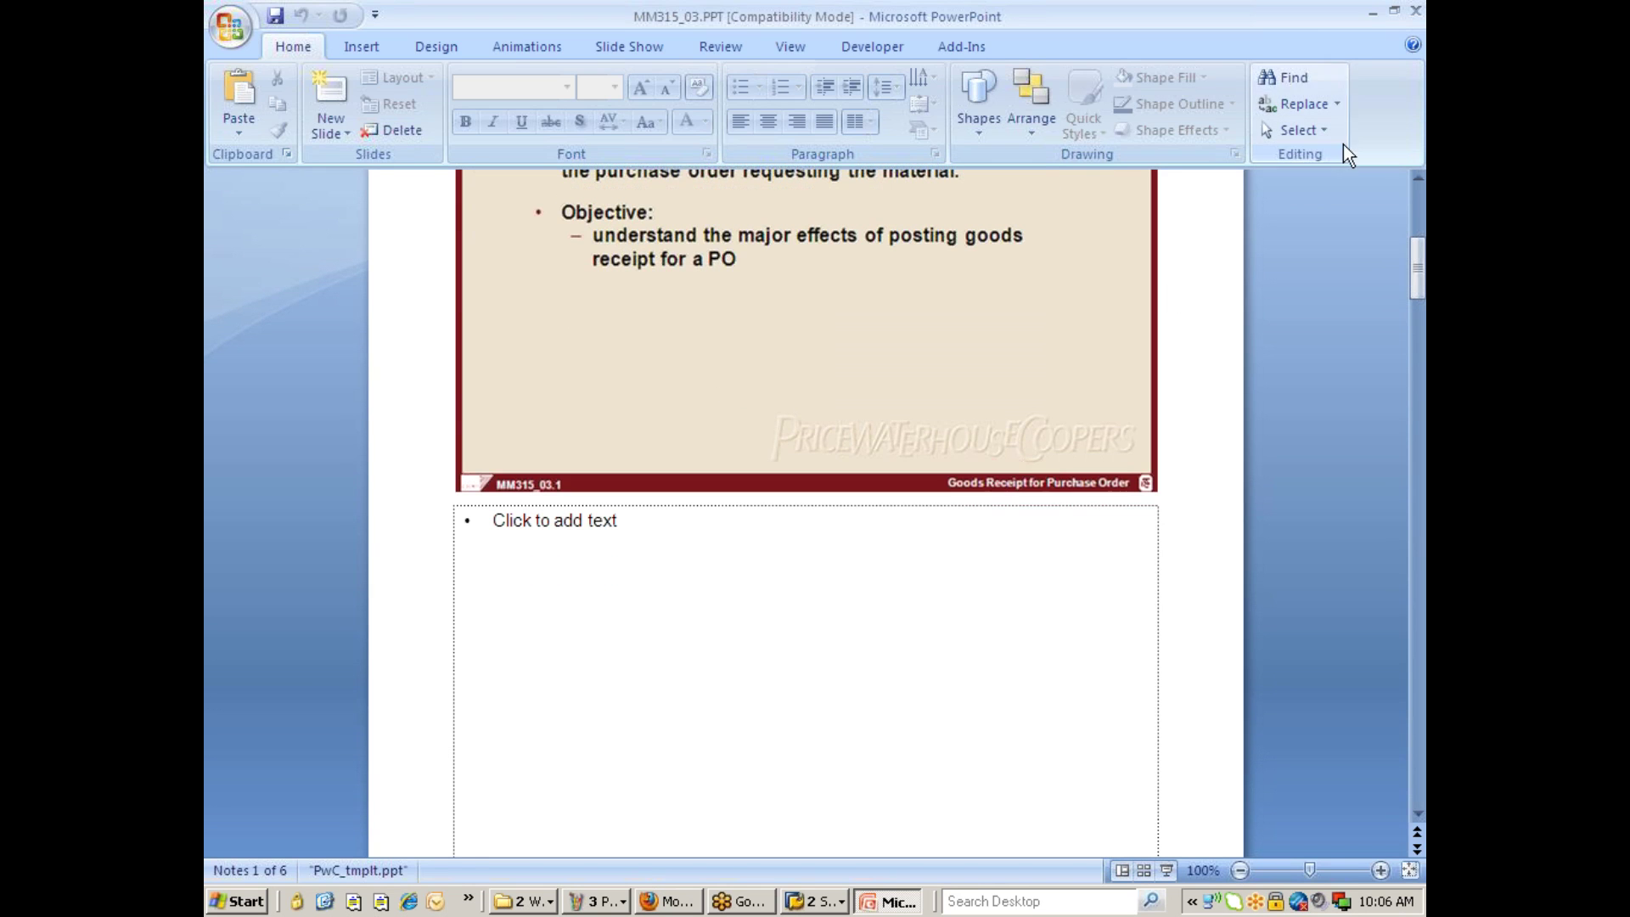
{"action": "left_click", "coordinate": [543, 904]}
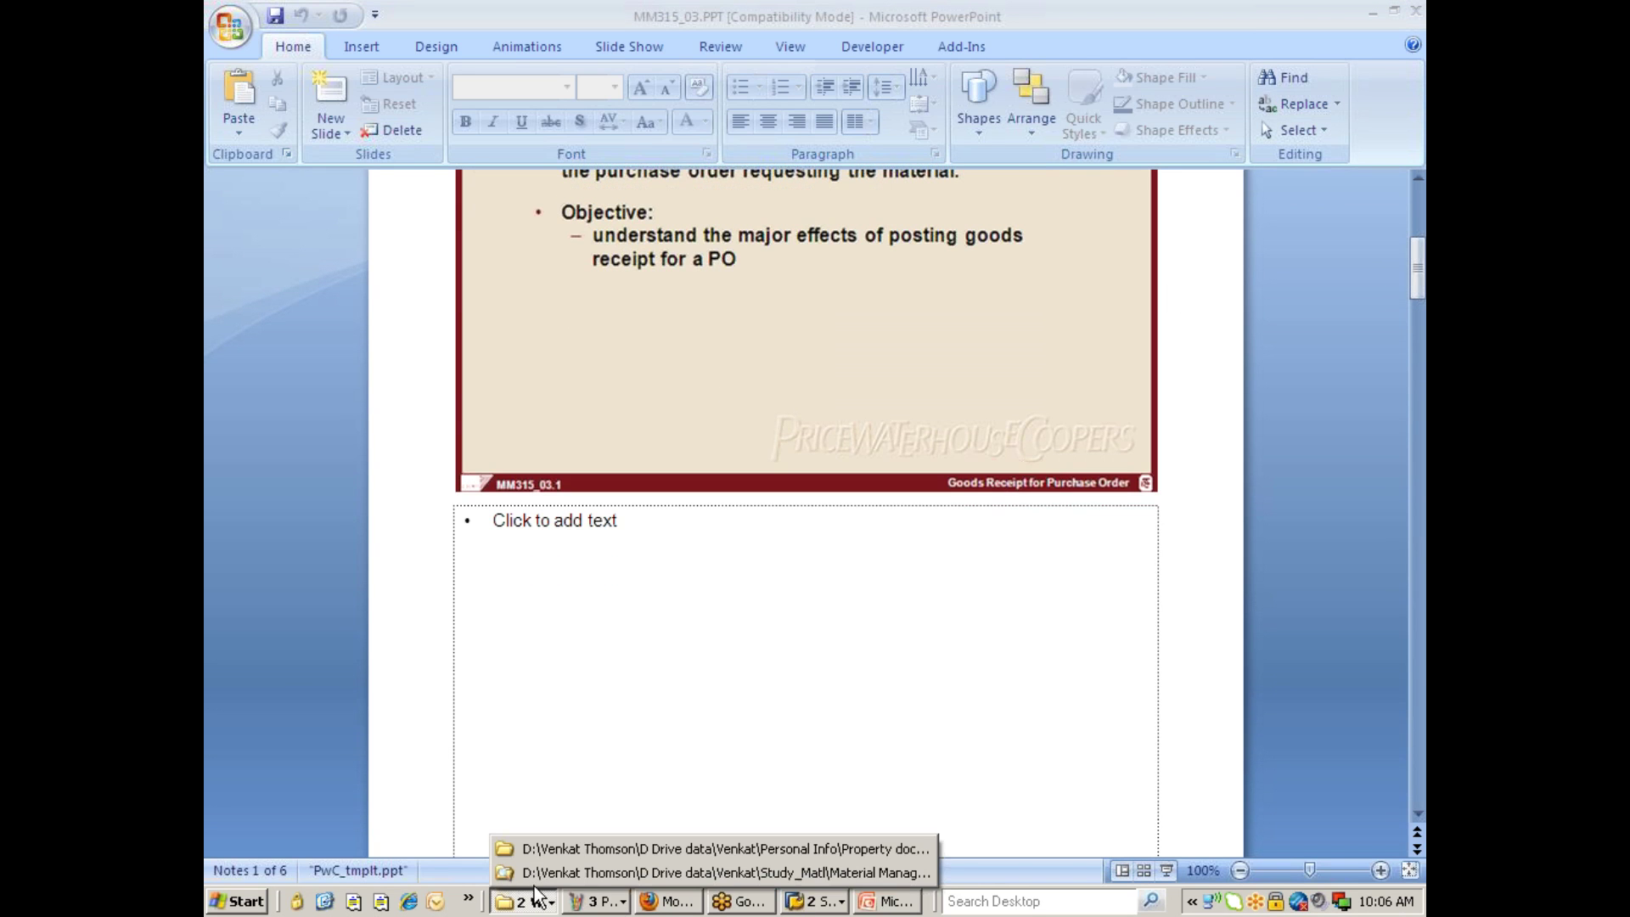
{"action": "left_click", "coordinate": [543, 847]}
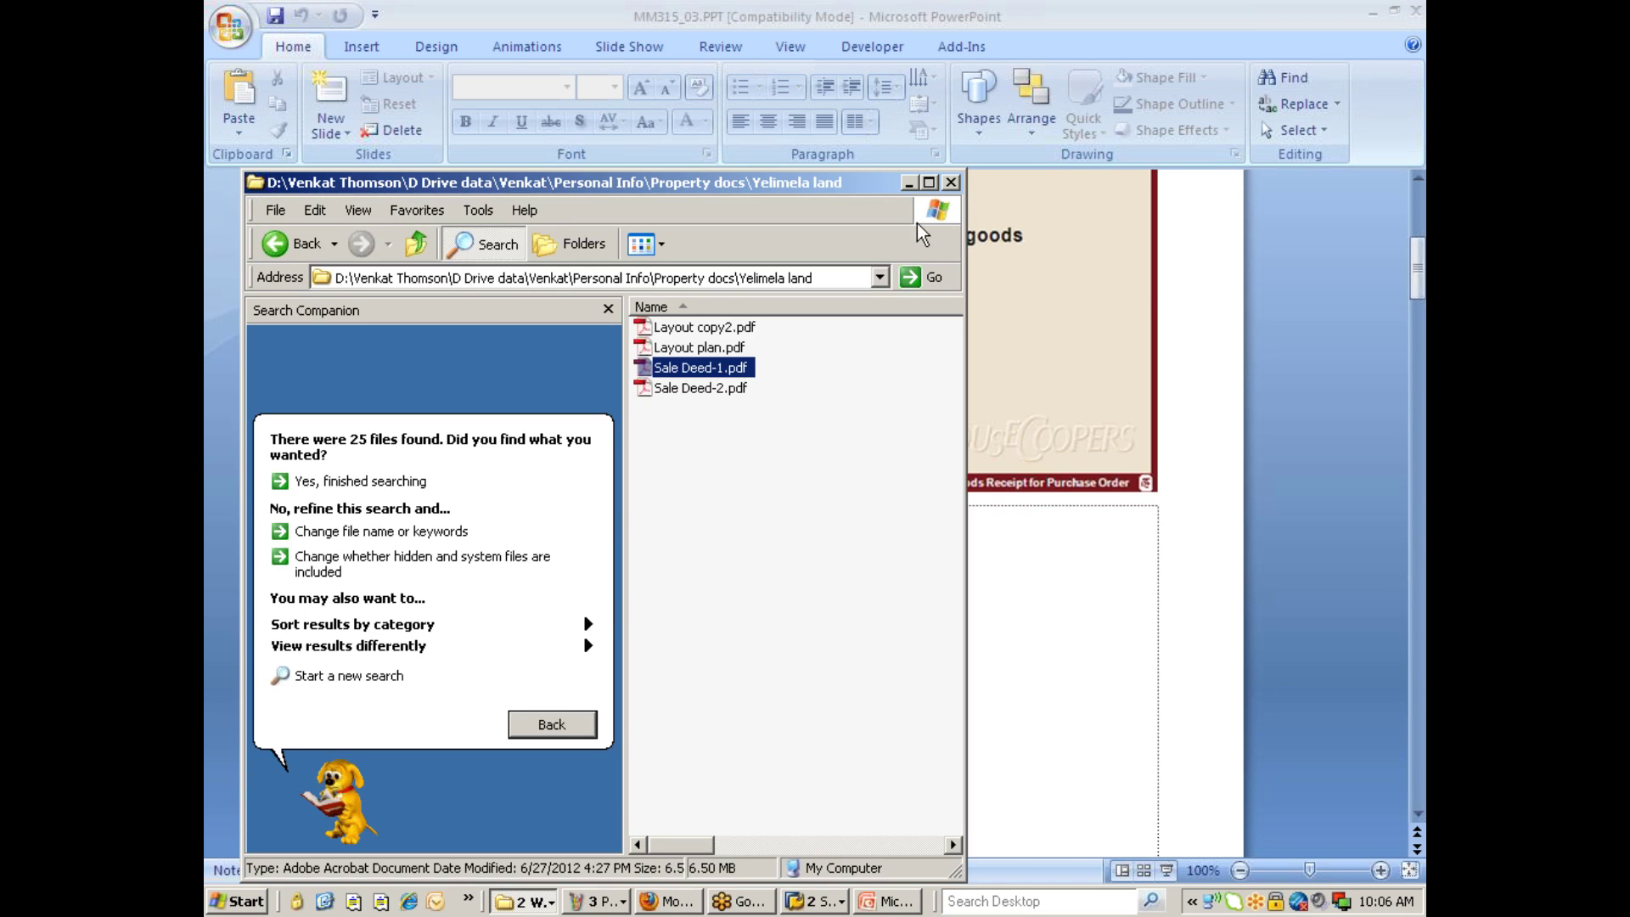
Step: Close the unrelated Explorer window and open MM315_04.PPT from the course folder
{"action": "left_click", "coordinate": [952, 183]}
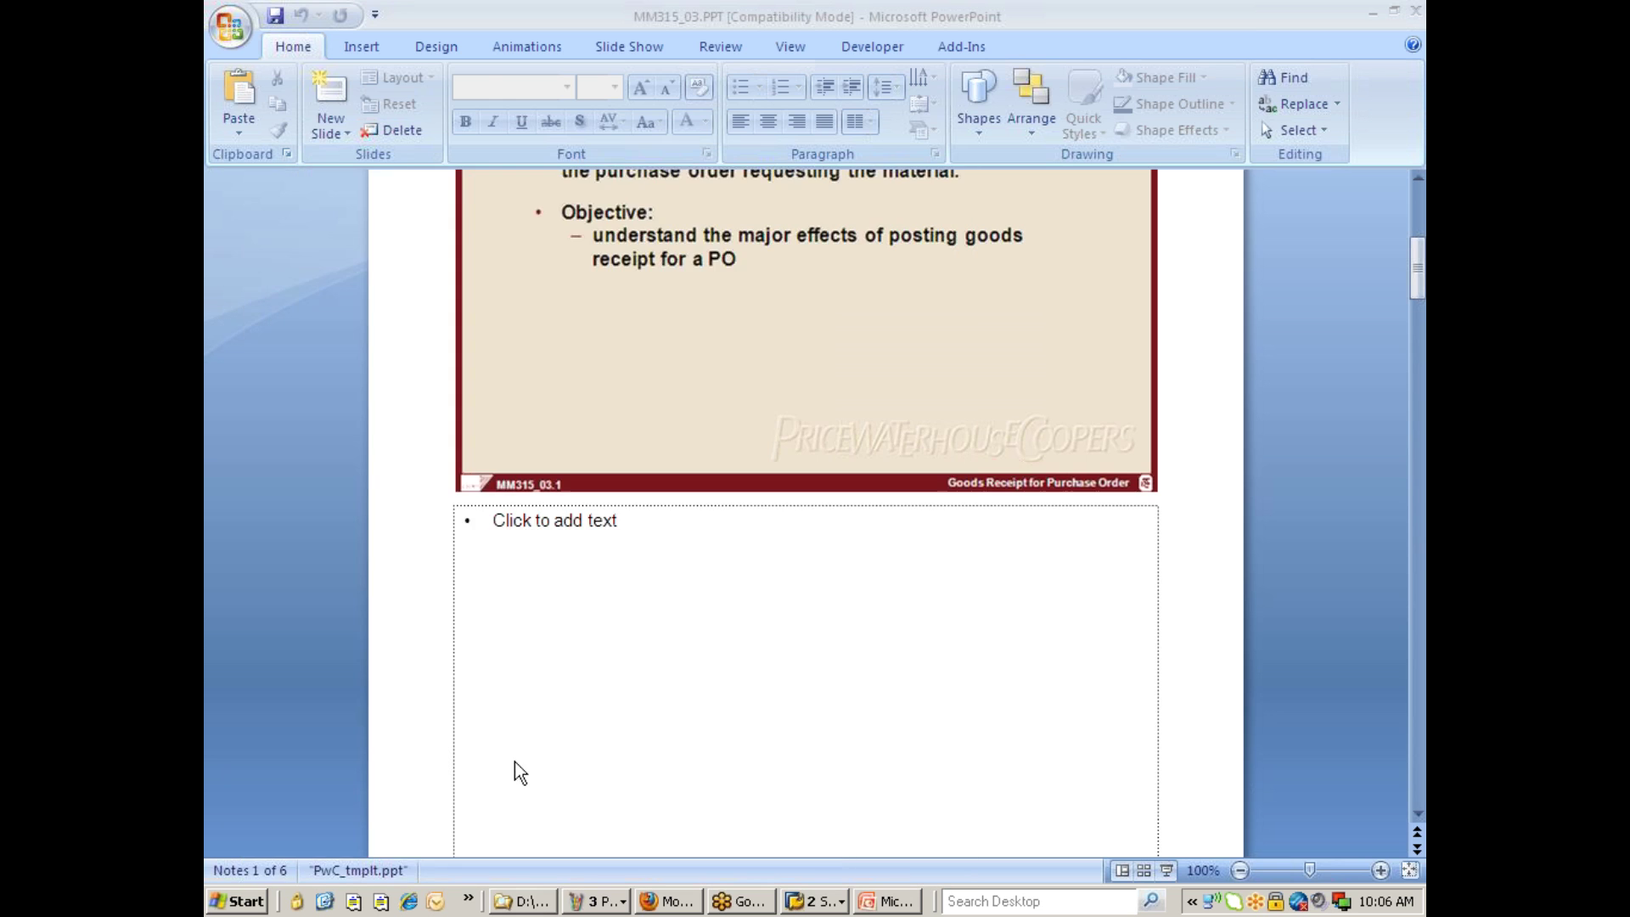
{"action": "left_click", "coordinate": [543, 899]}
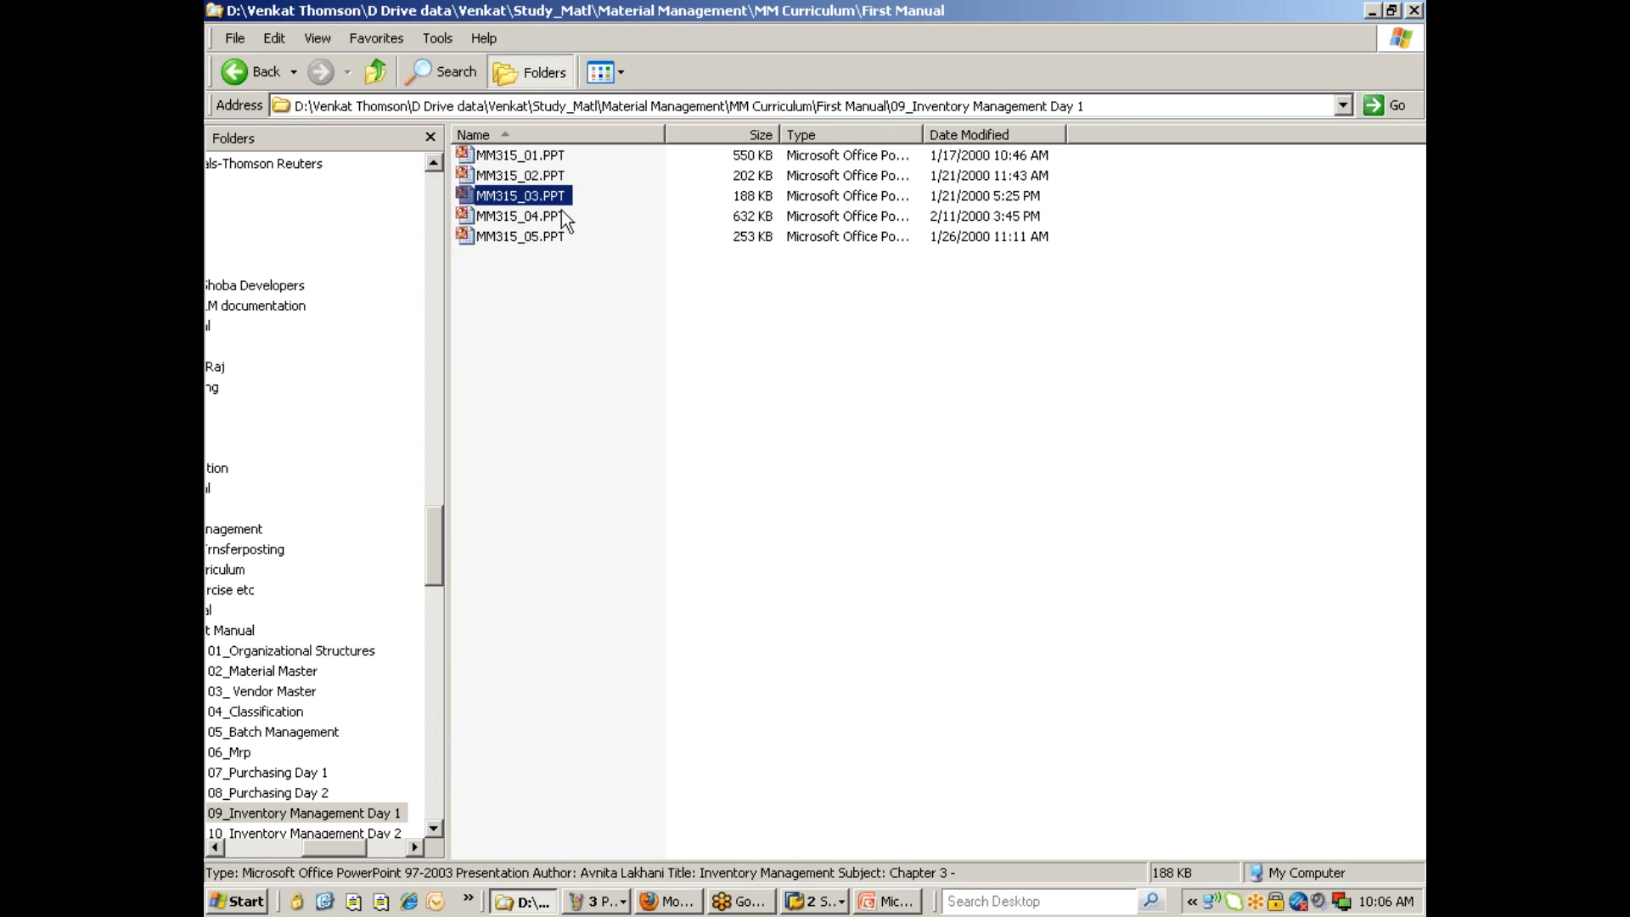
{"action": "double_click", "coordinate": [544, 216]}
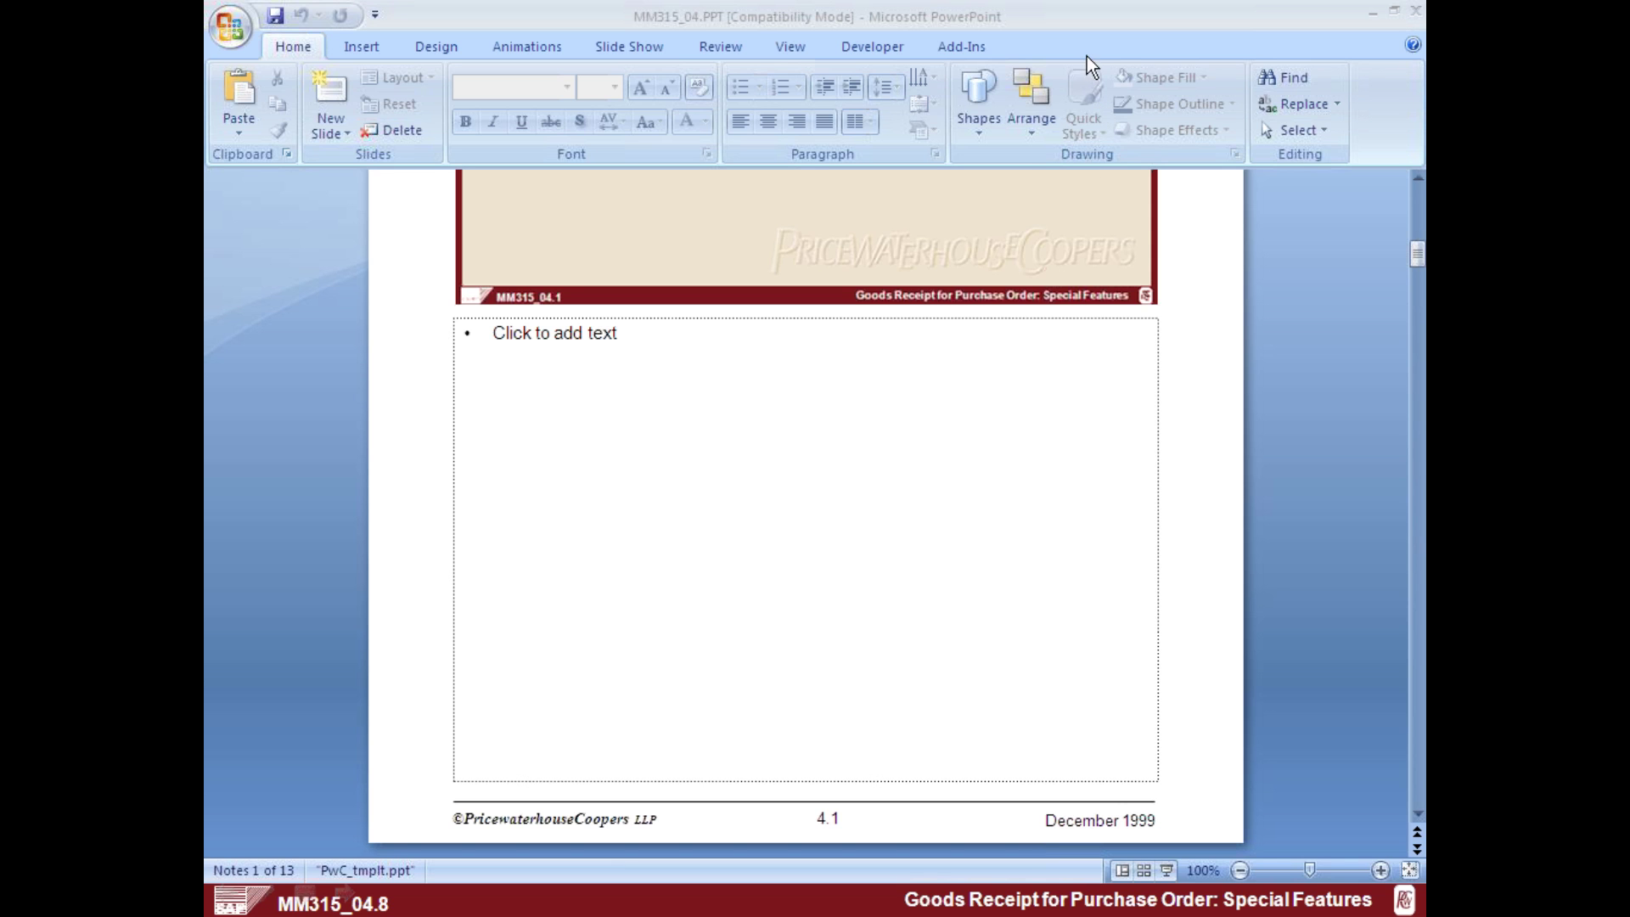
Step: Switch to the chapter 4 presentation, then back to the Inventory Management Day 1 folder
{"action": "key", "text": "alt+Tab"}
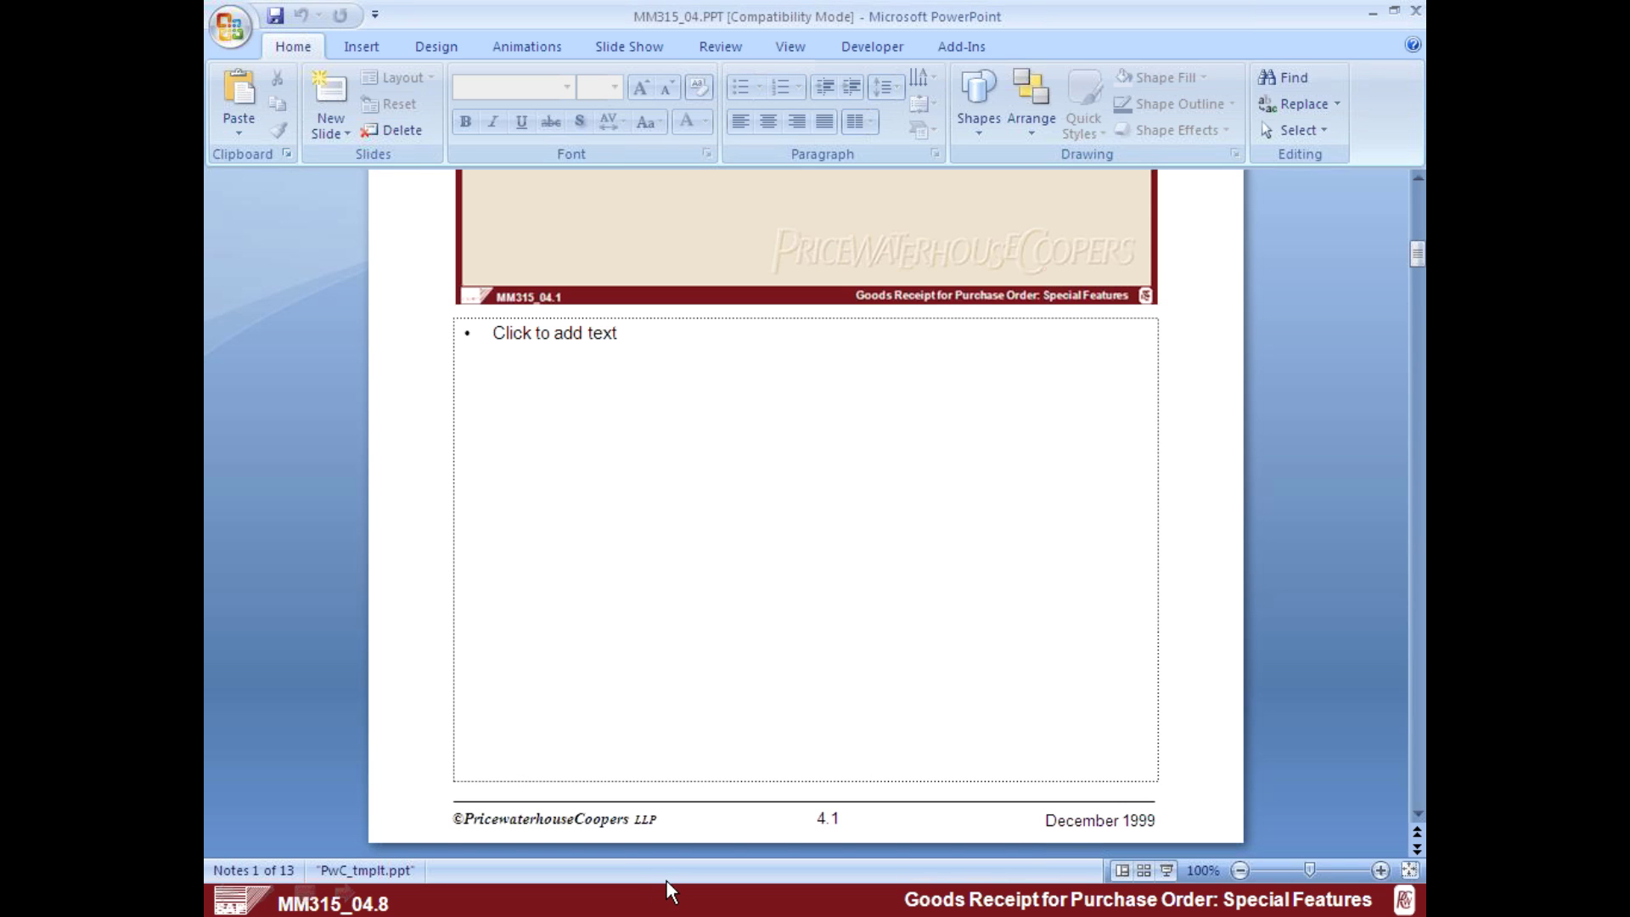
{"action": "key", "text": "alt+Tab"}
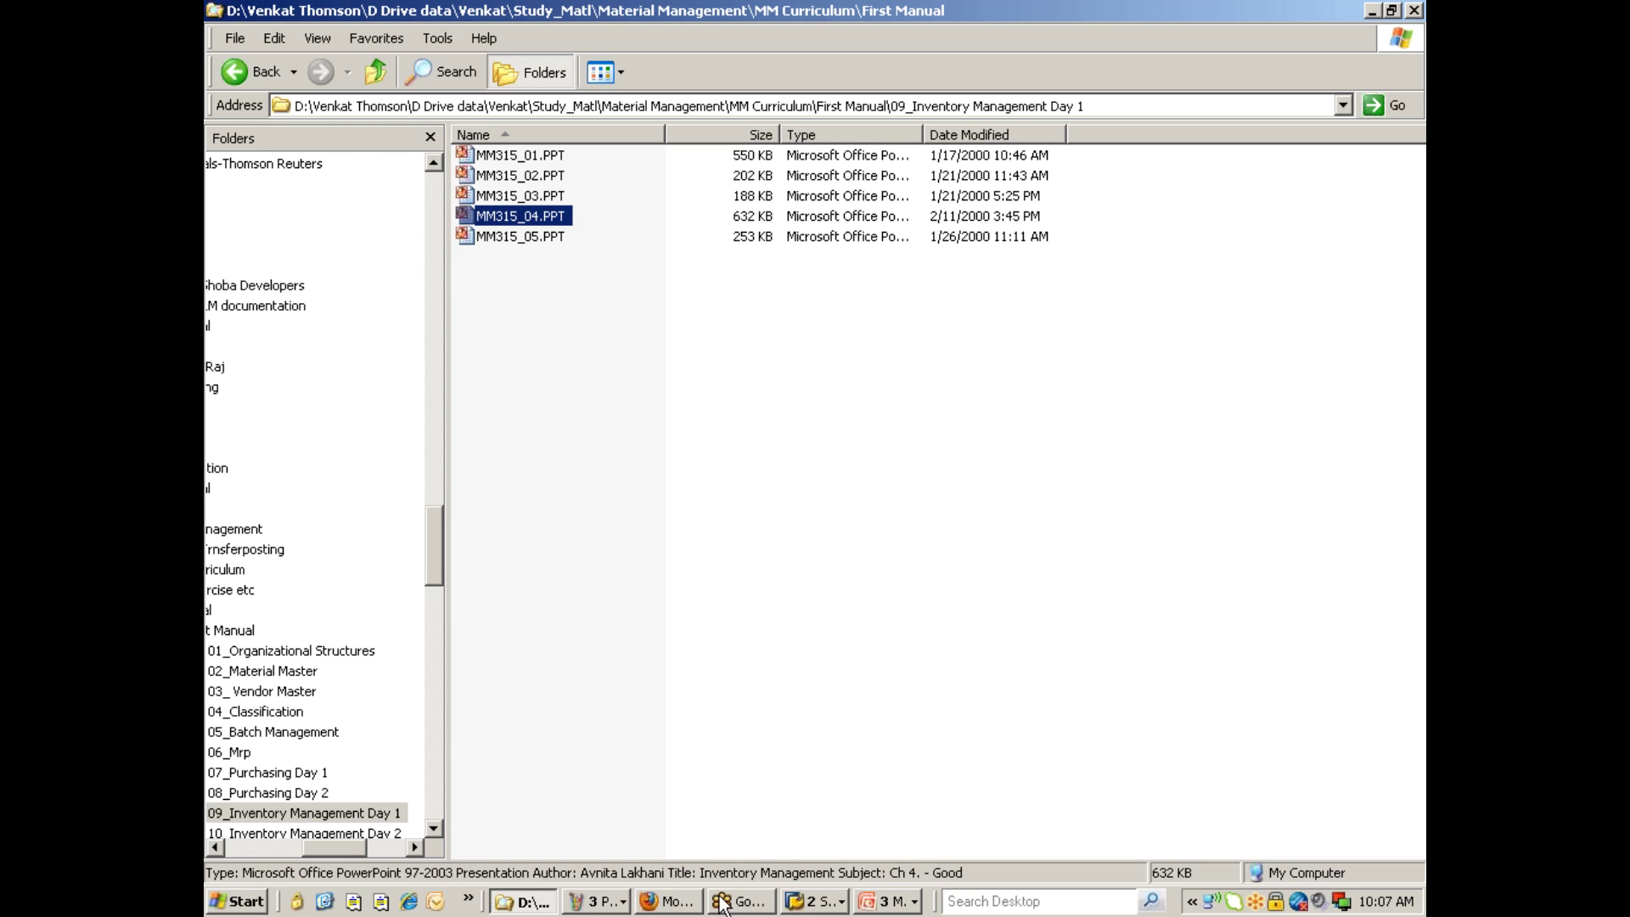
Step: Log on to SAP client 800 with the suggested user name and the account password
{"action": "left_click", "coordinate": [815, 900]}
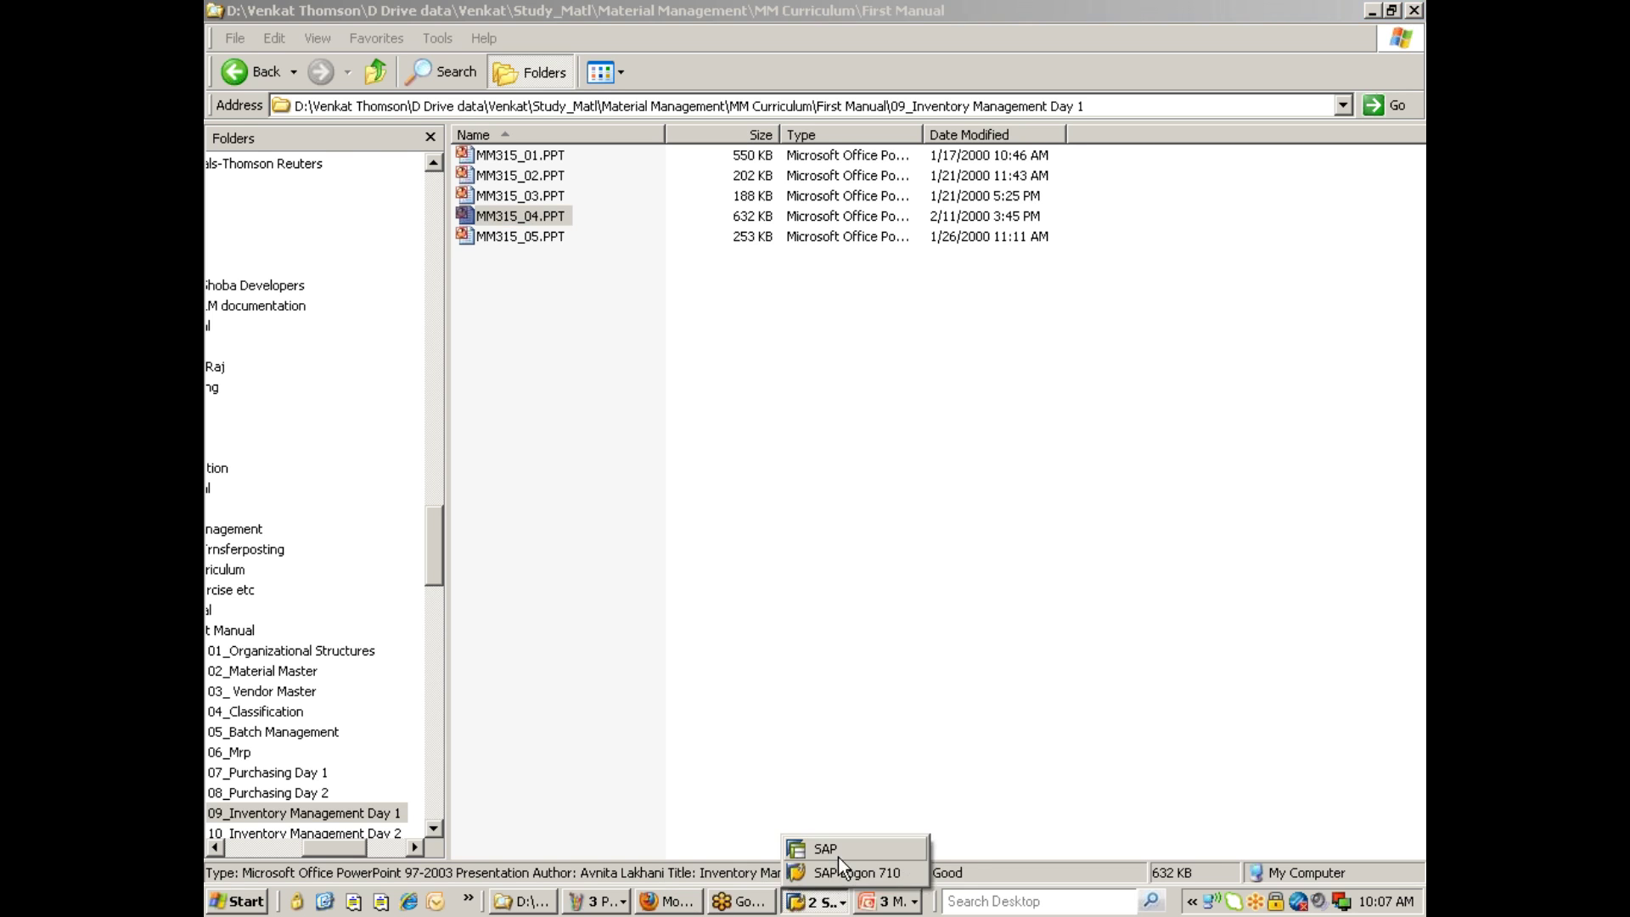
{"action": "left_click", "coordinate": [838, 857]}
{"action": "type", "text": "l"}
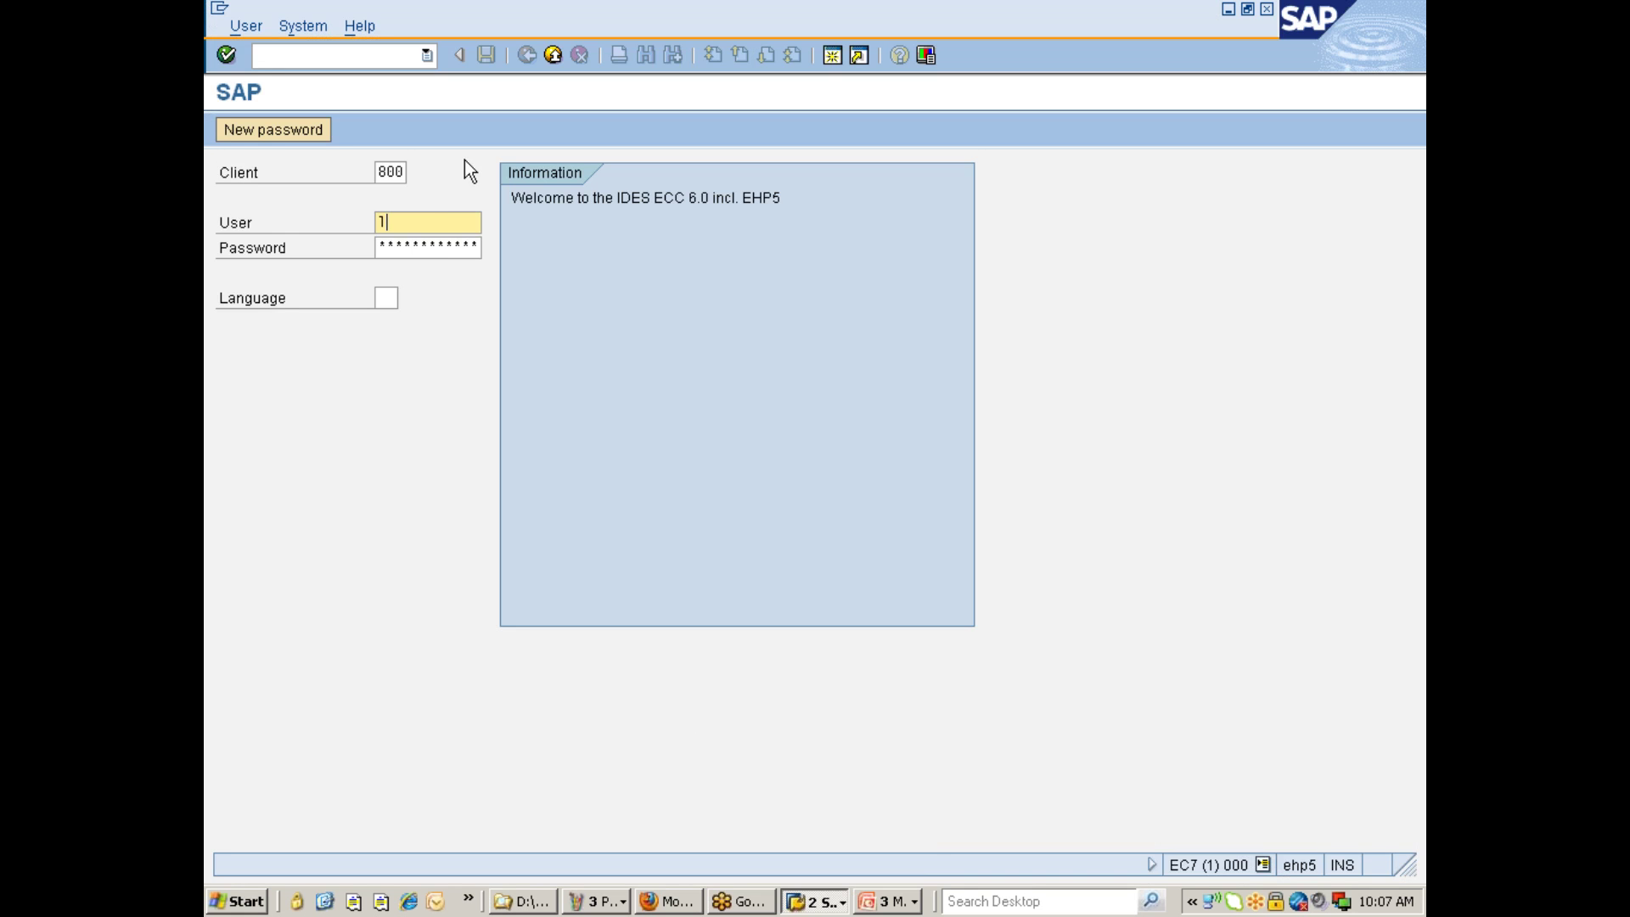
{"action": "key", "text": "Down"}
{"action": "key", "text": "Tab"}
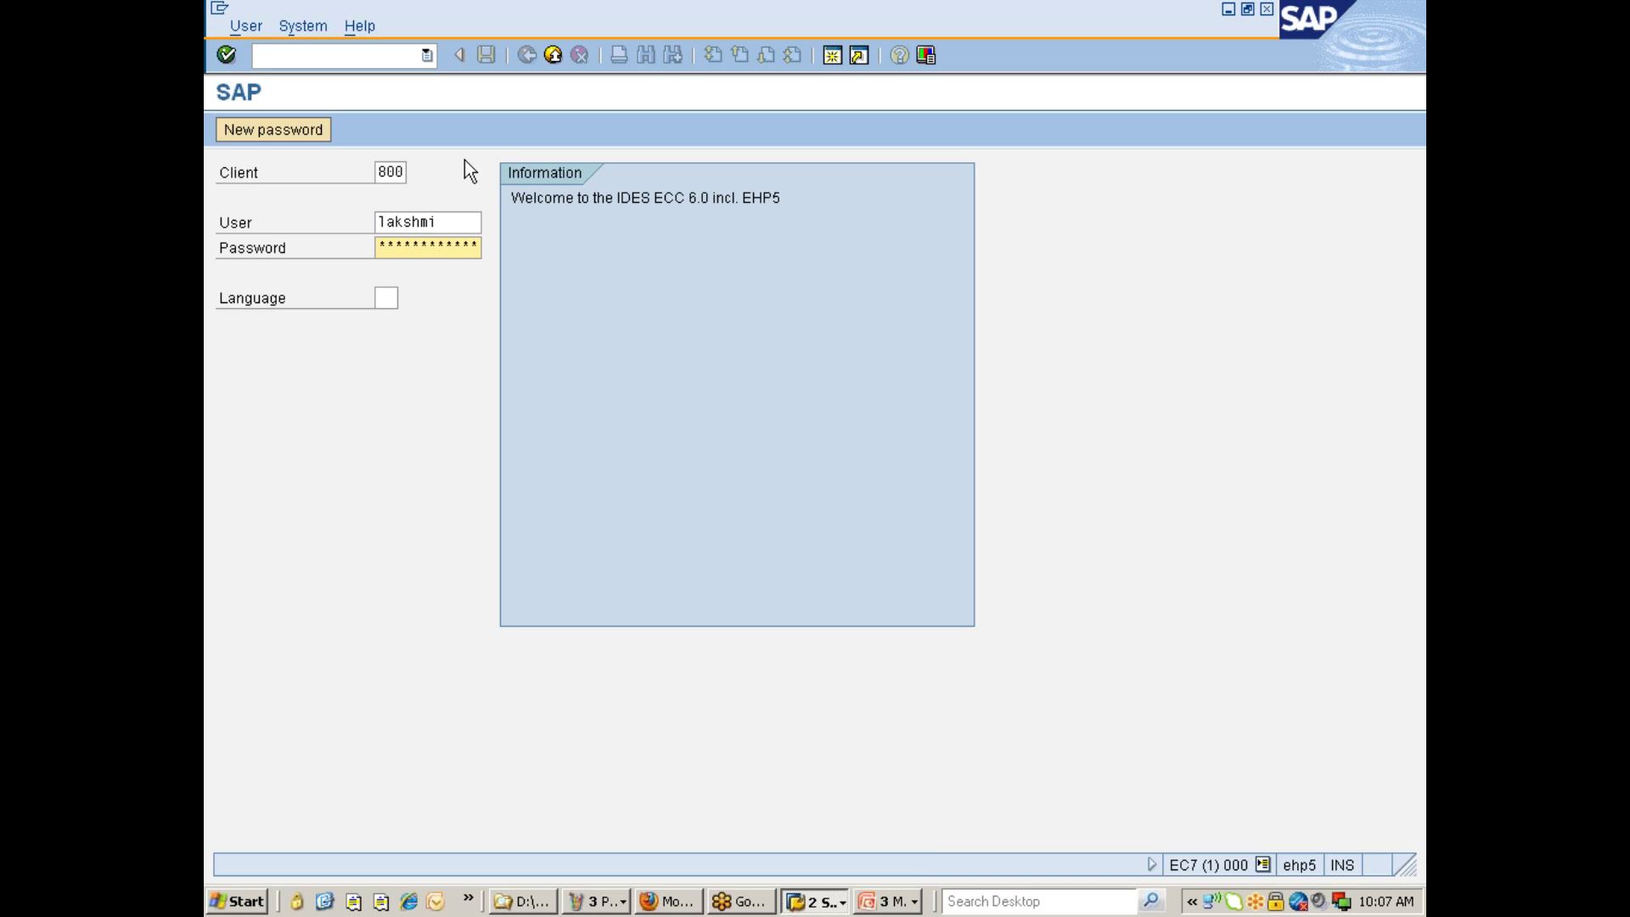
{"action": "type", "text": "*******"}
{"action": "key", "text": "Return"}
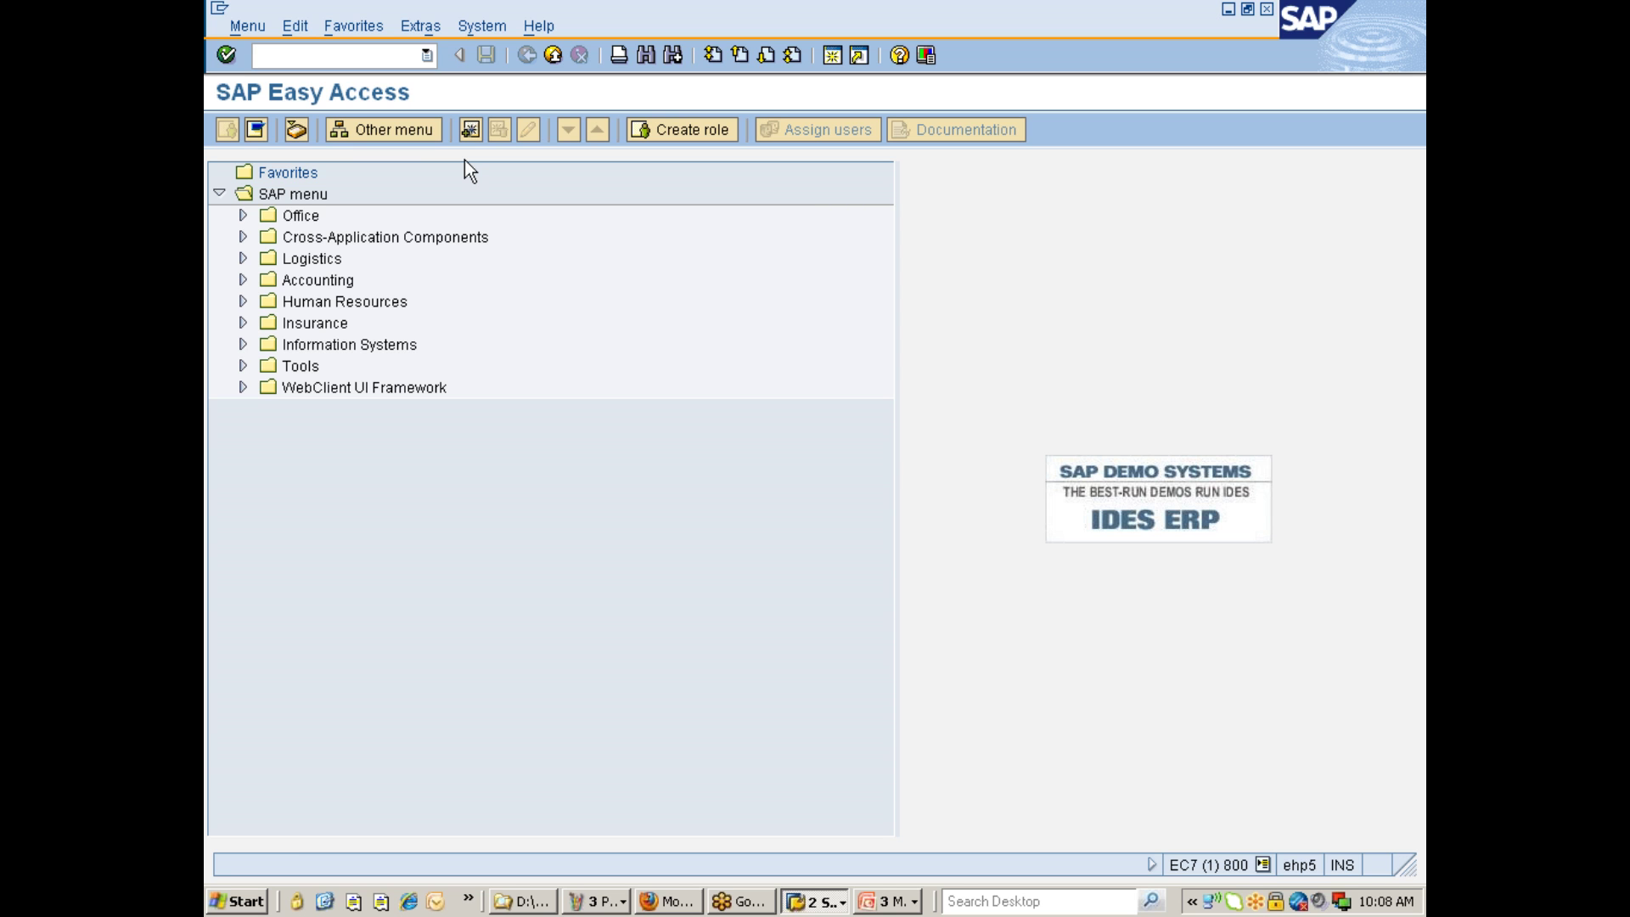
Step: Run transaction migo to reach Goods Receipt Purchase Order with movement type 101
{"action": "type", "text": "migo"}
{"action": "key", "text": "Return"}
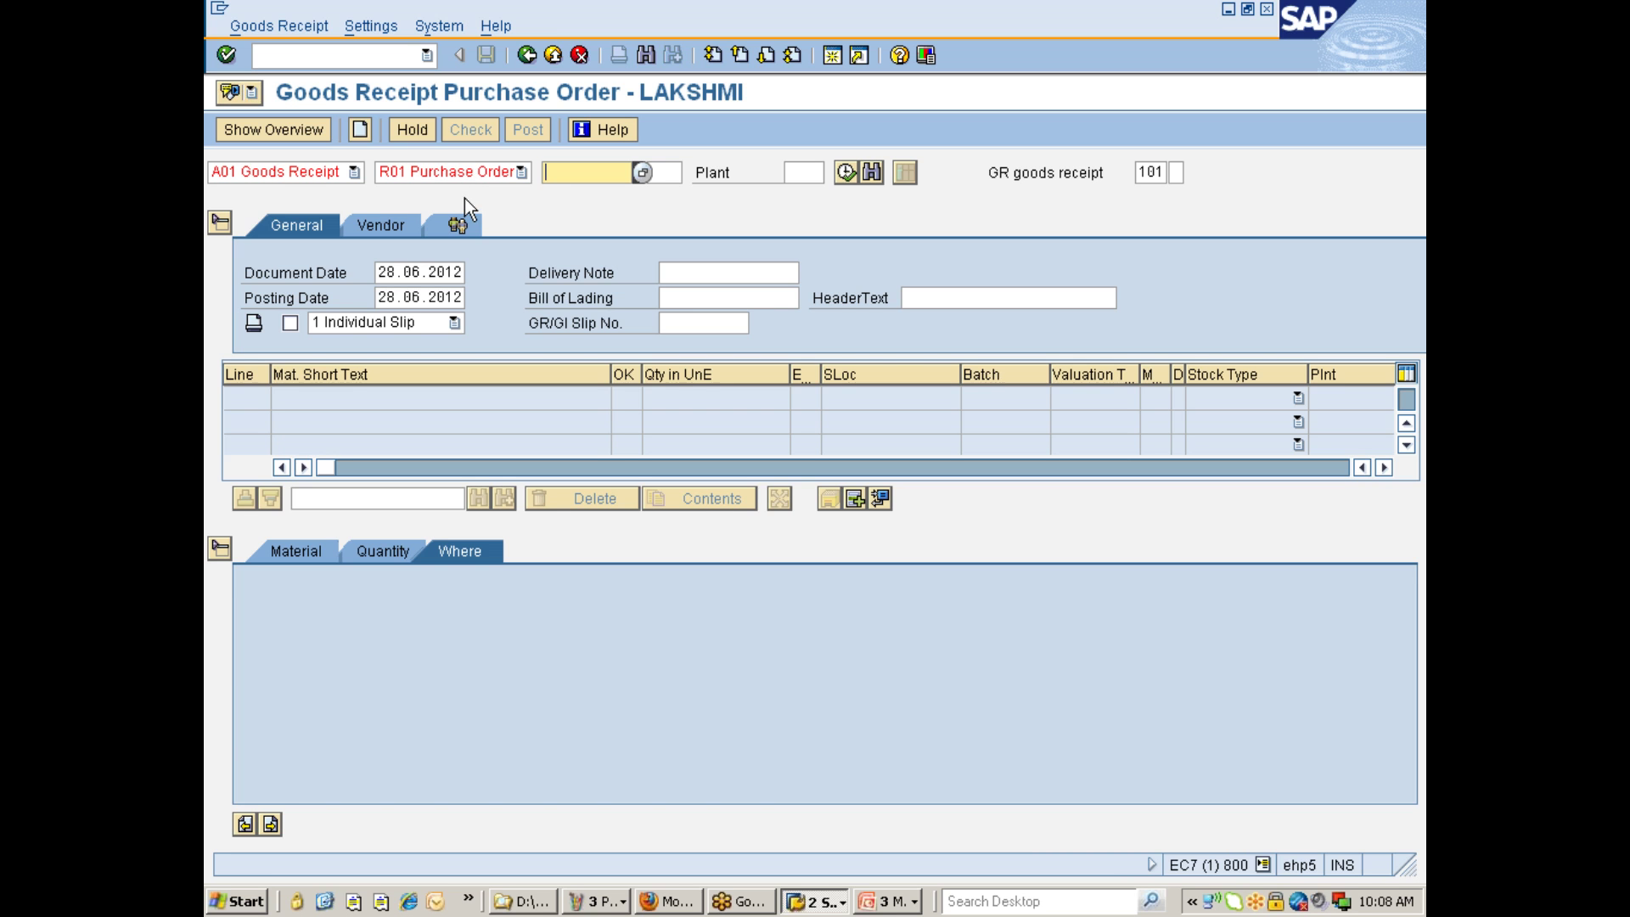
{"action": "key", "text": "Down"}
{"action": "key", "text": "Down"}
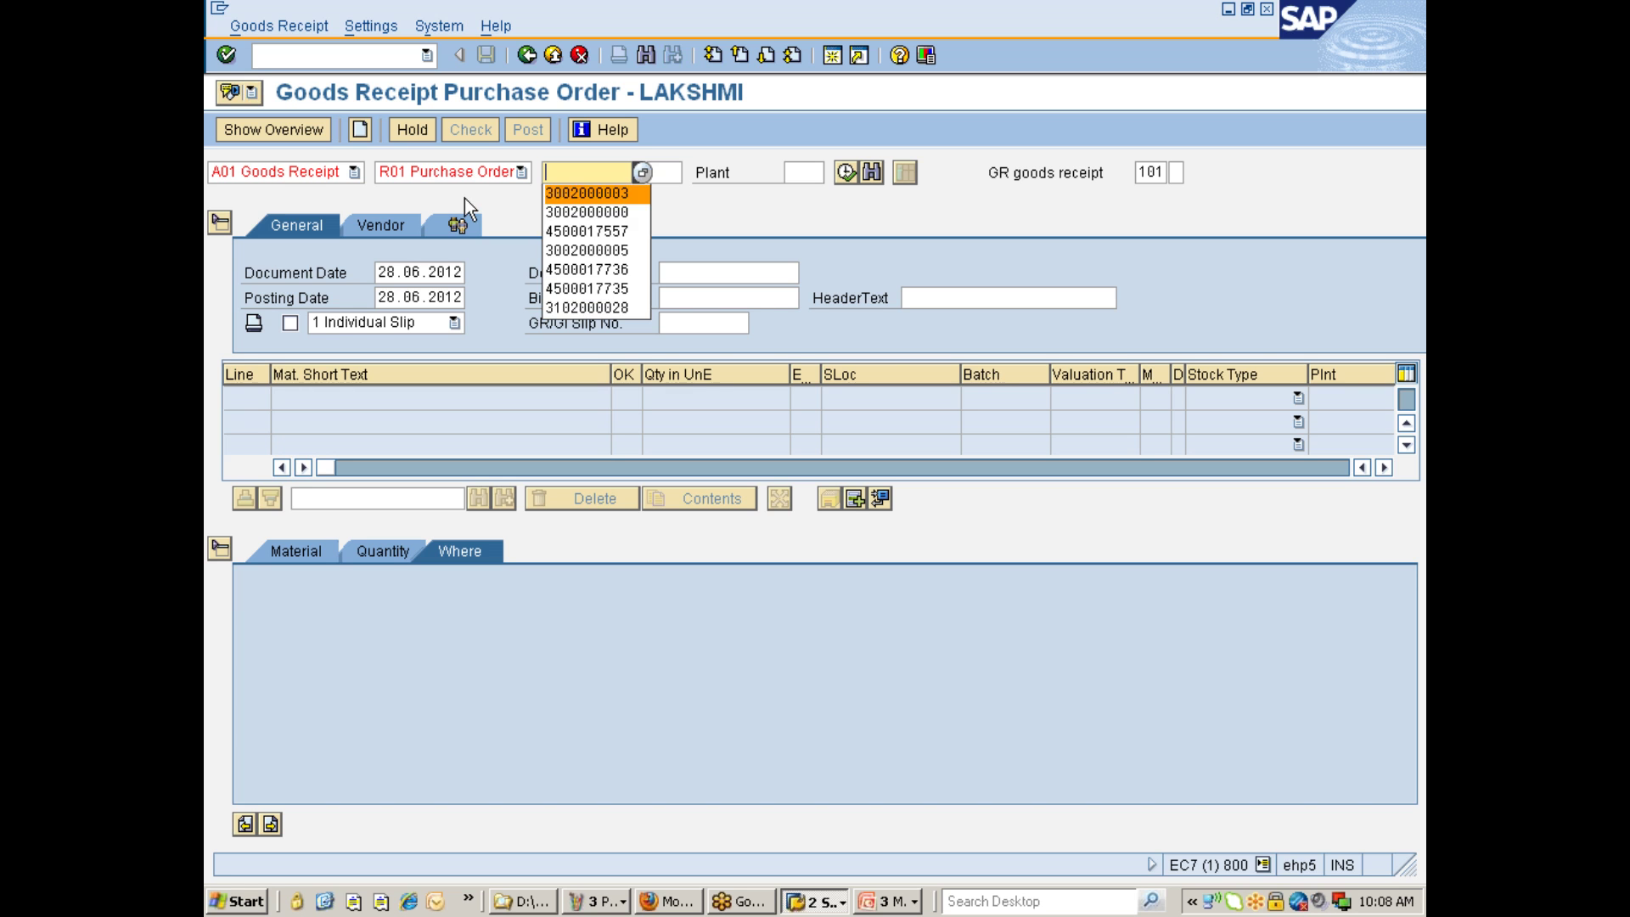
{"action": "key", "text": "Return"}
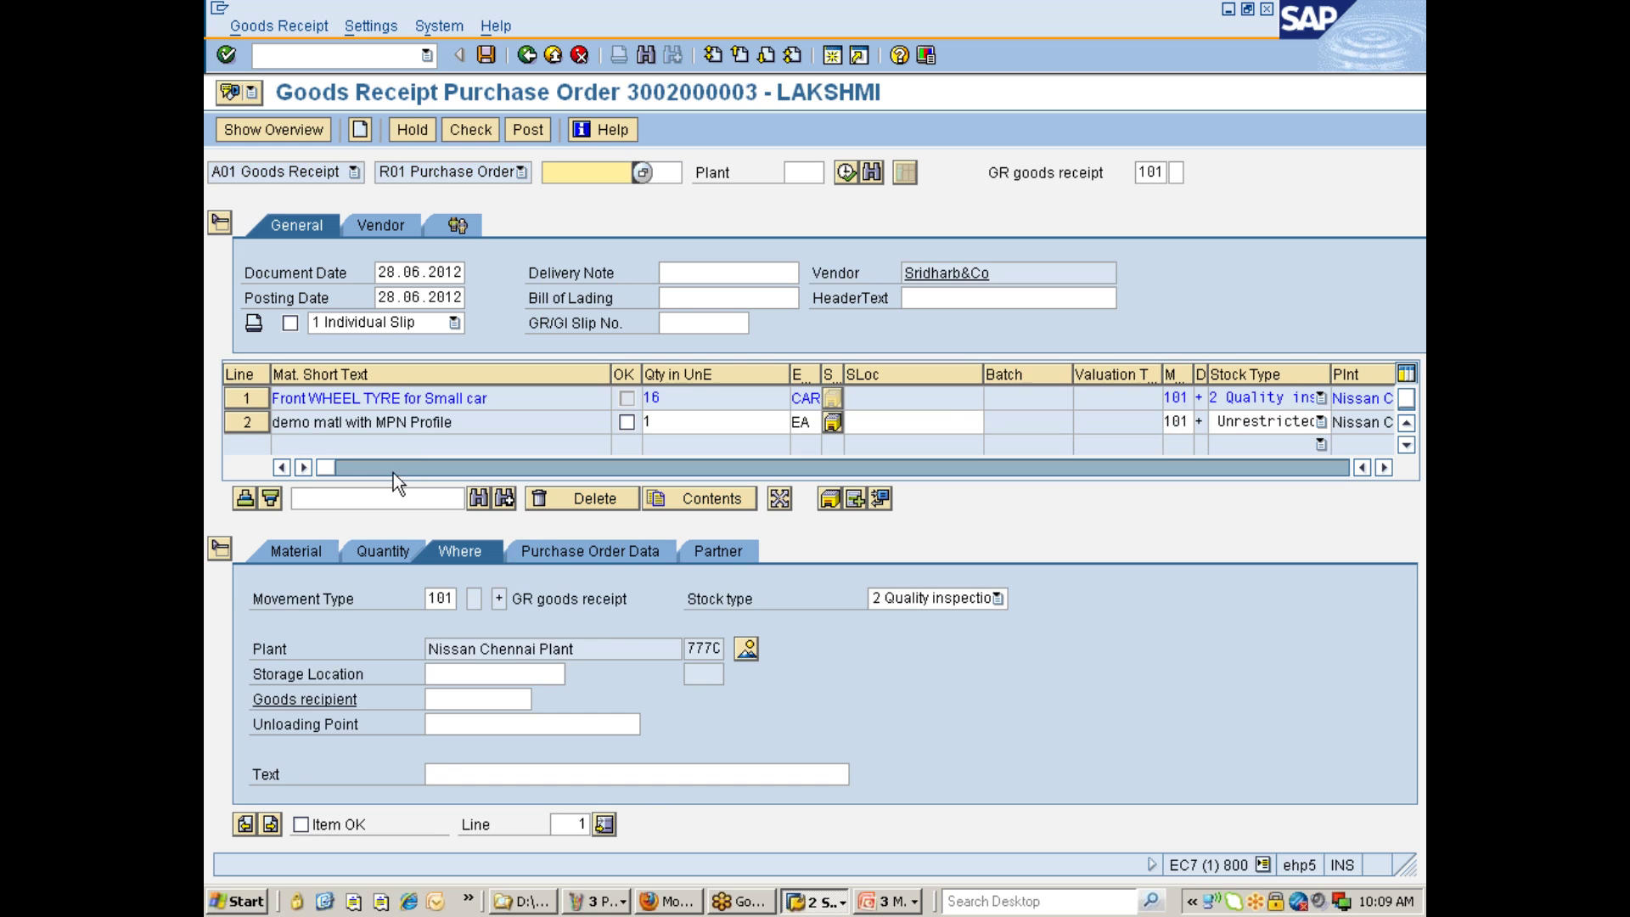
Step: Mark the front wheel tyre line as Item OK
{"action": "left_click", "coordinate": [378, 552]}
{"action": "left_click", "coordinate": [295, 550]}
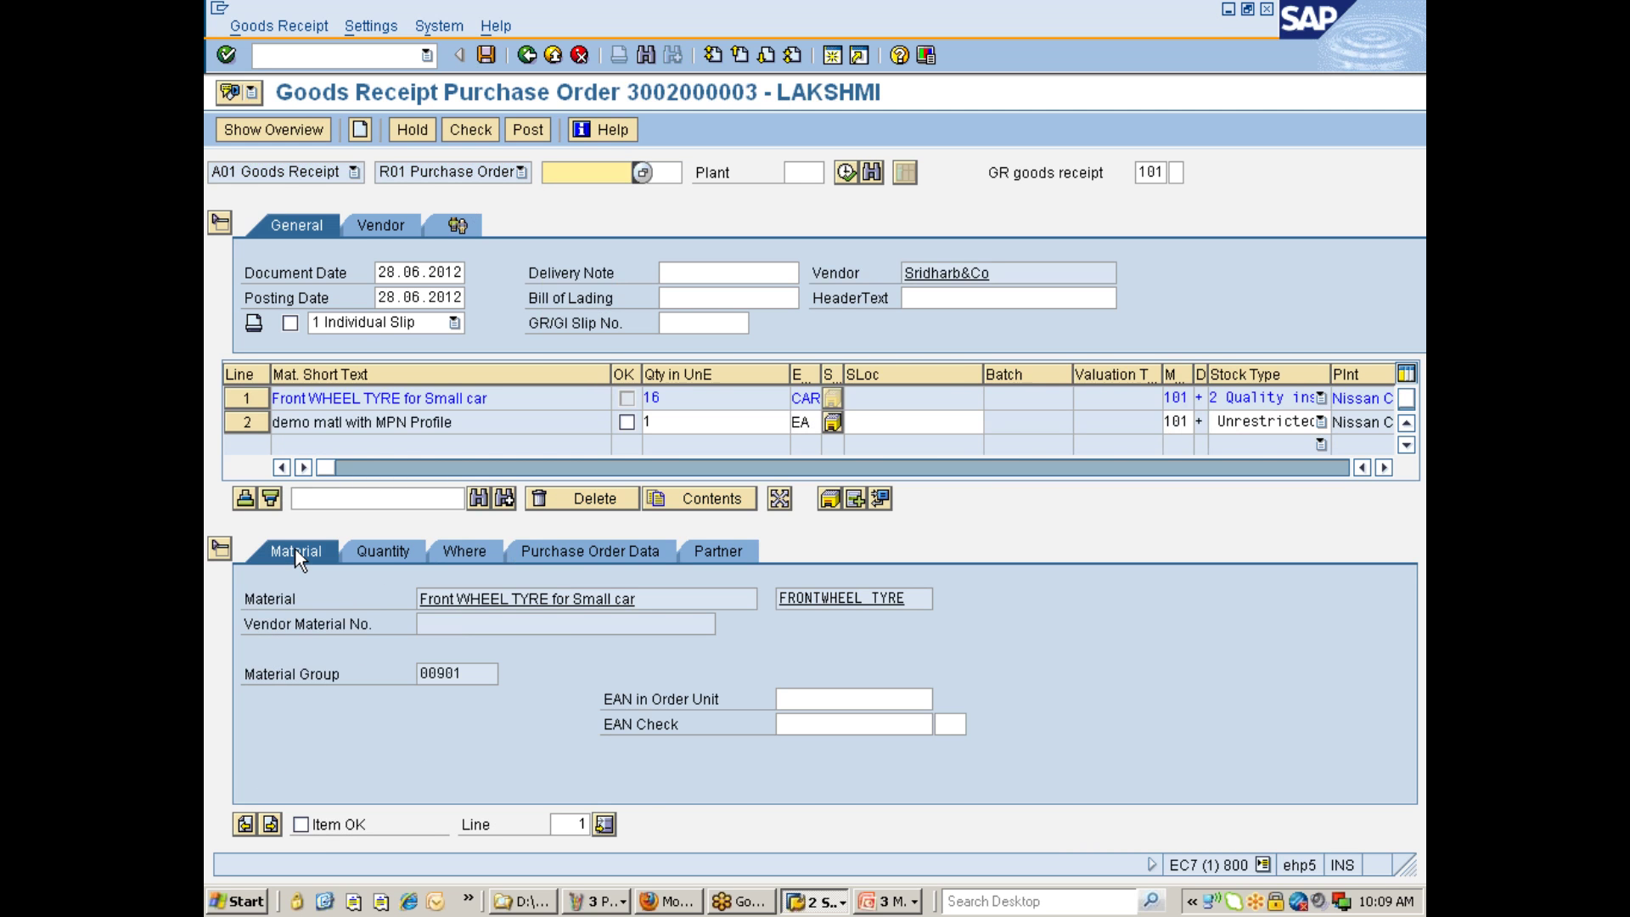
{"action": "left_click", "coordinate": [329, 819]}
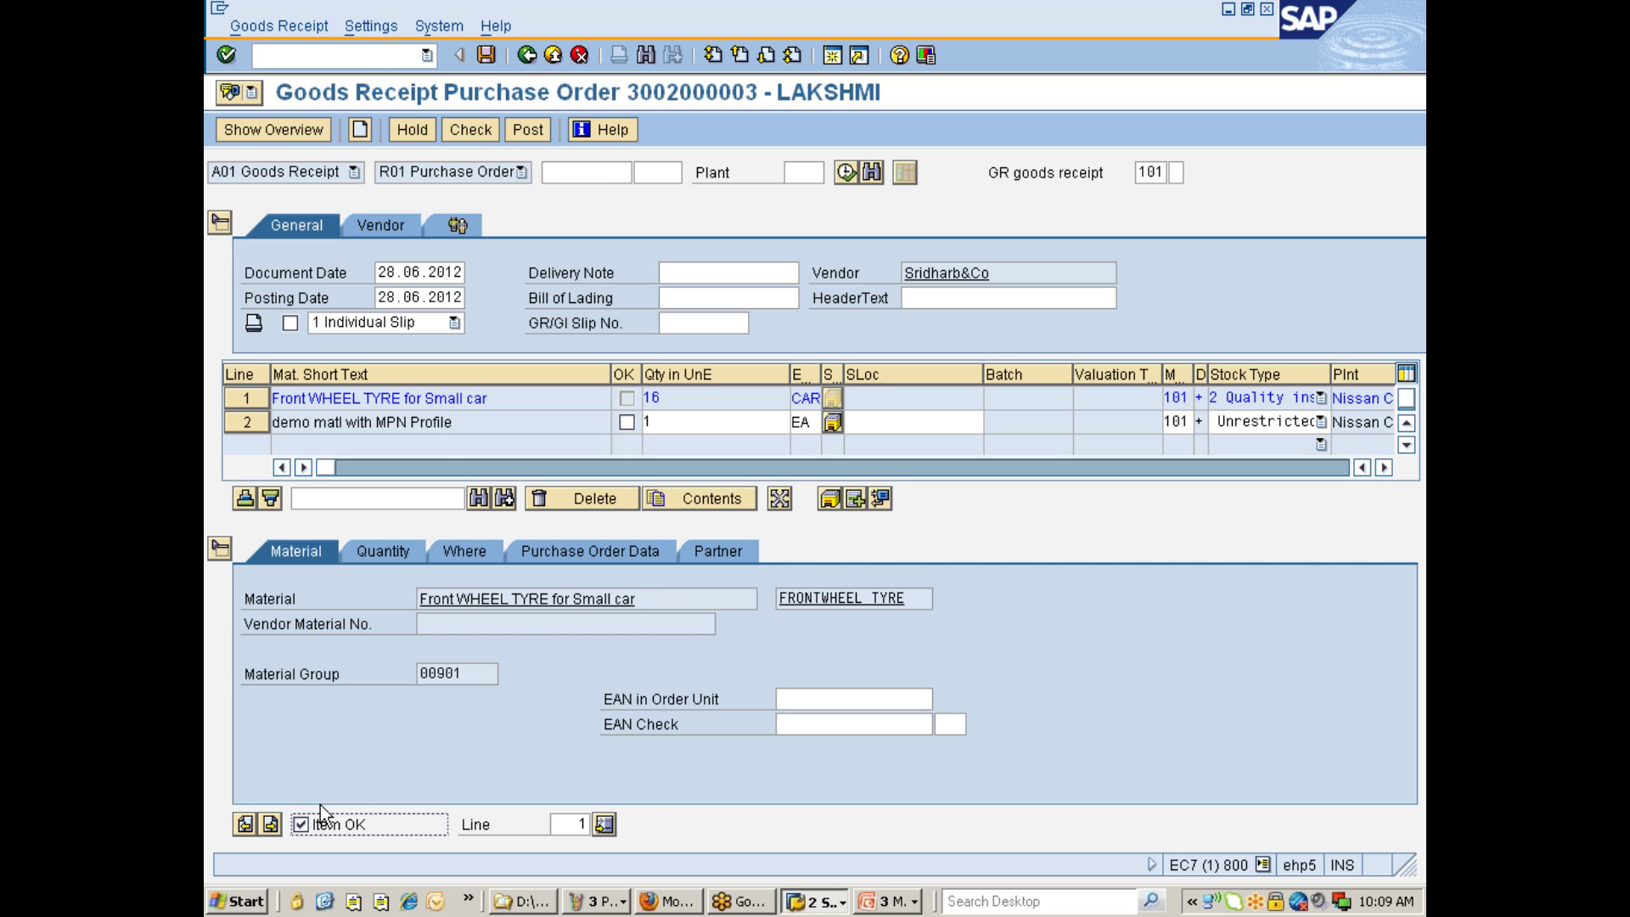
Step: Change the tyre line's received quantity from 16 to 2 cartons
{"action": "left_click", "coordinate": [390, 549]}
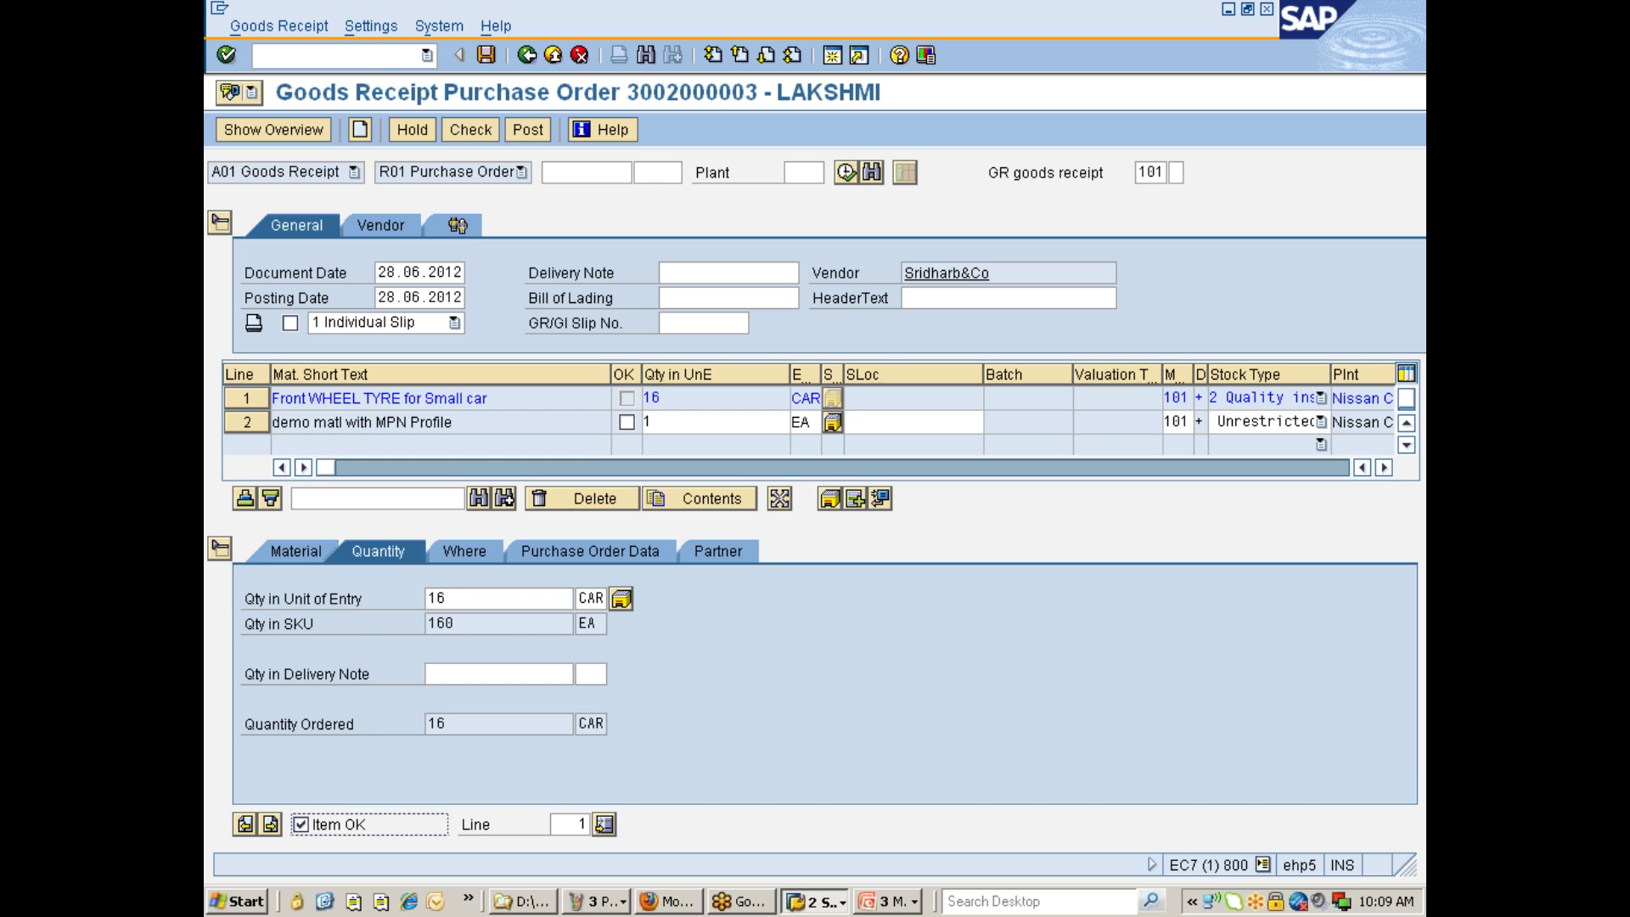
{"action": "left_click", "coordinate": [500, 598]}
{"action": "key", "text": "BackSpace"}
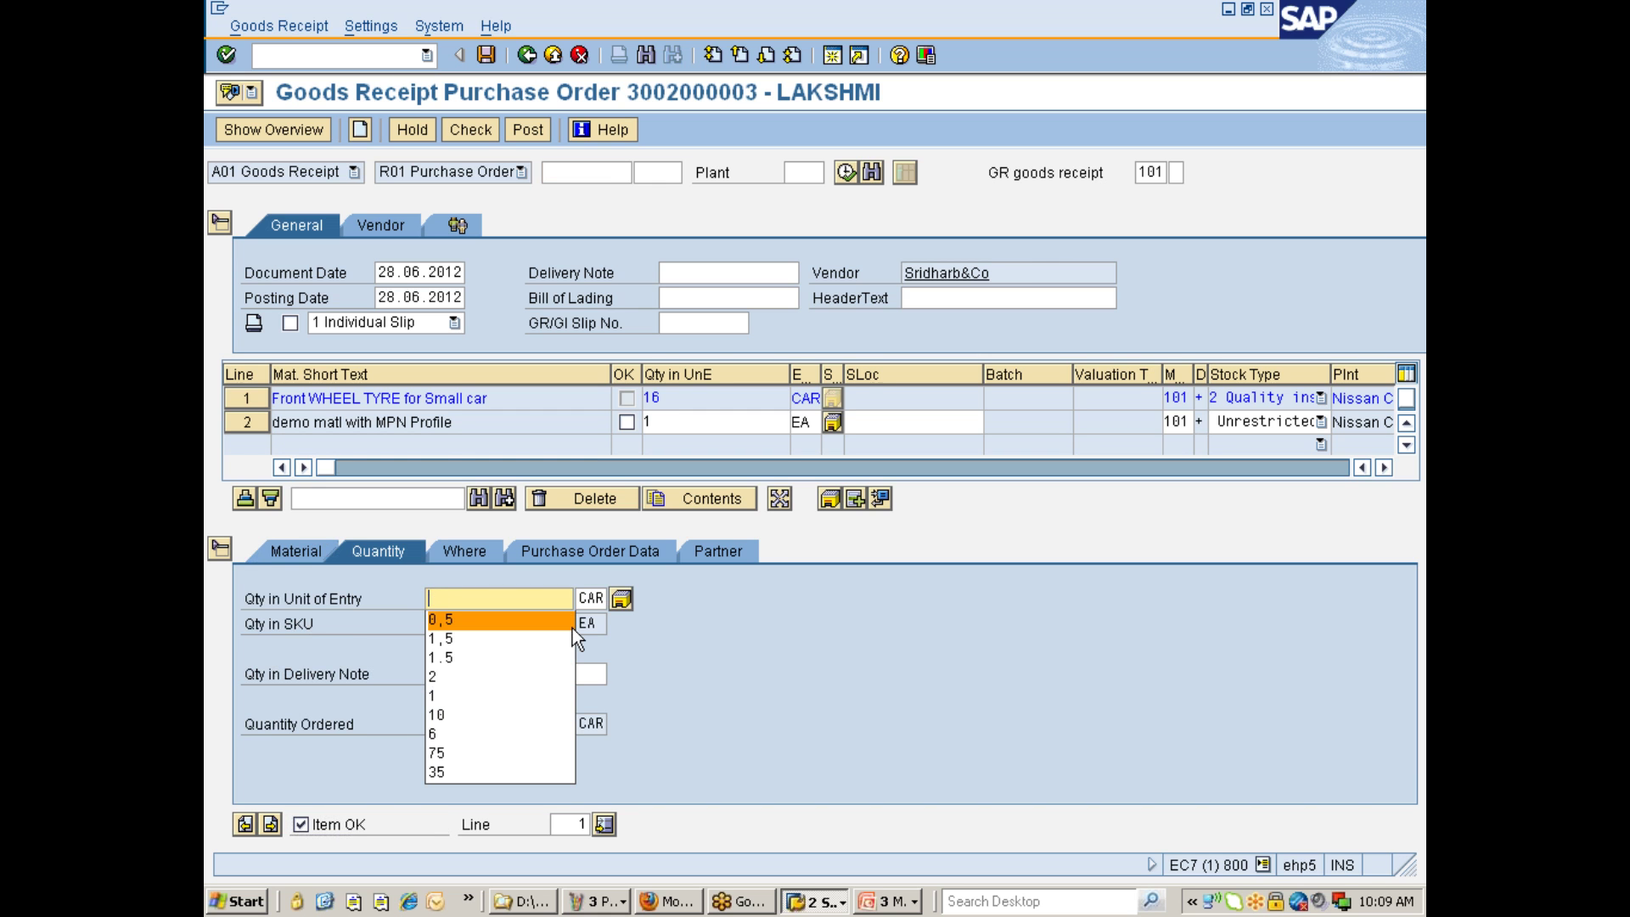
{"action": "key", "text": "BackSpace"}
{"action": "type", "text": "2"}
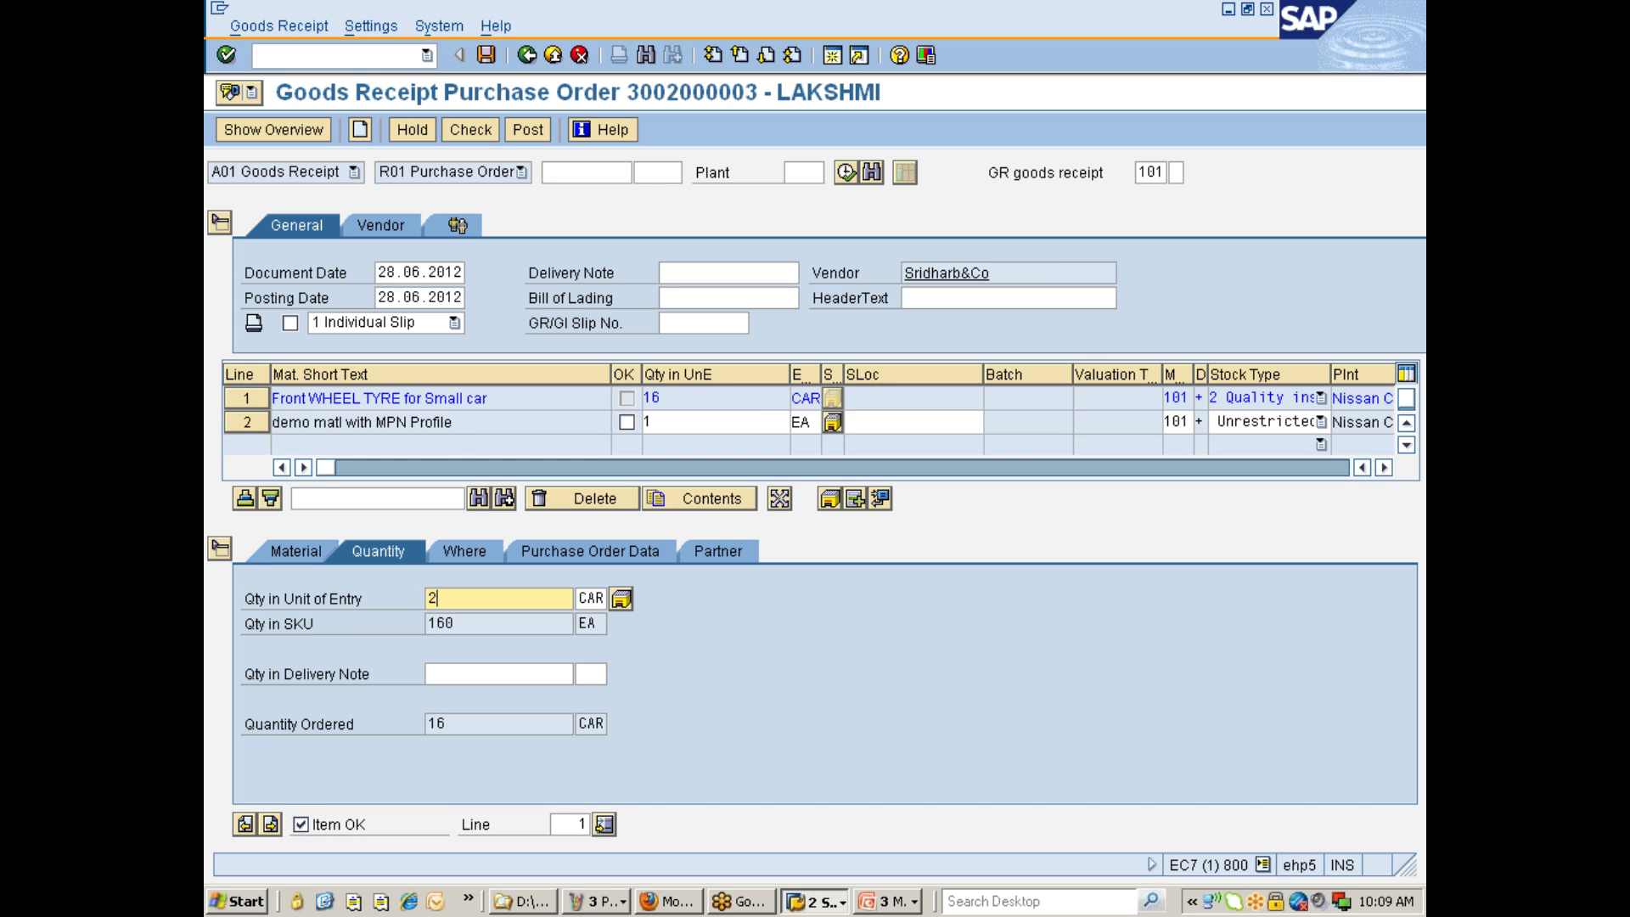
{"action": "key", "text": "Return"}
Step: Put the tyres into storage location 0001, Raw Matl Sloc, and check the document
{"action": "left_click", "coordinate": [459, 553]}
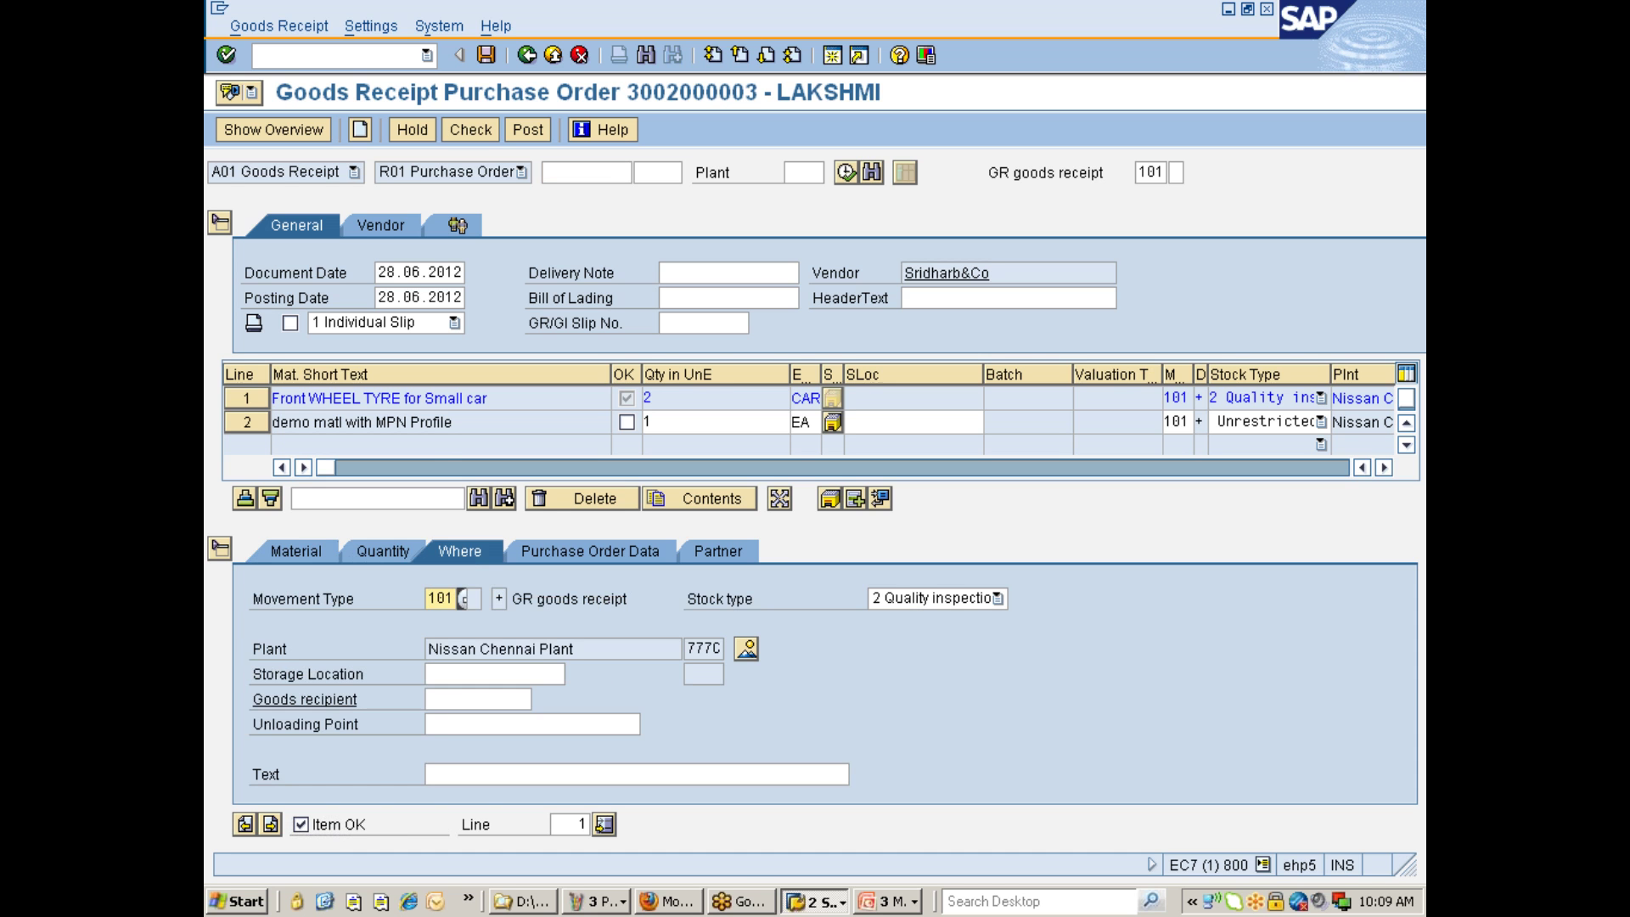
{"action": "left_click", "coordinate": [492, 674]}
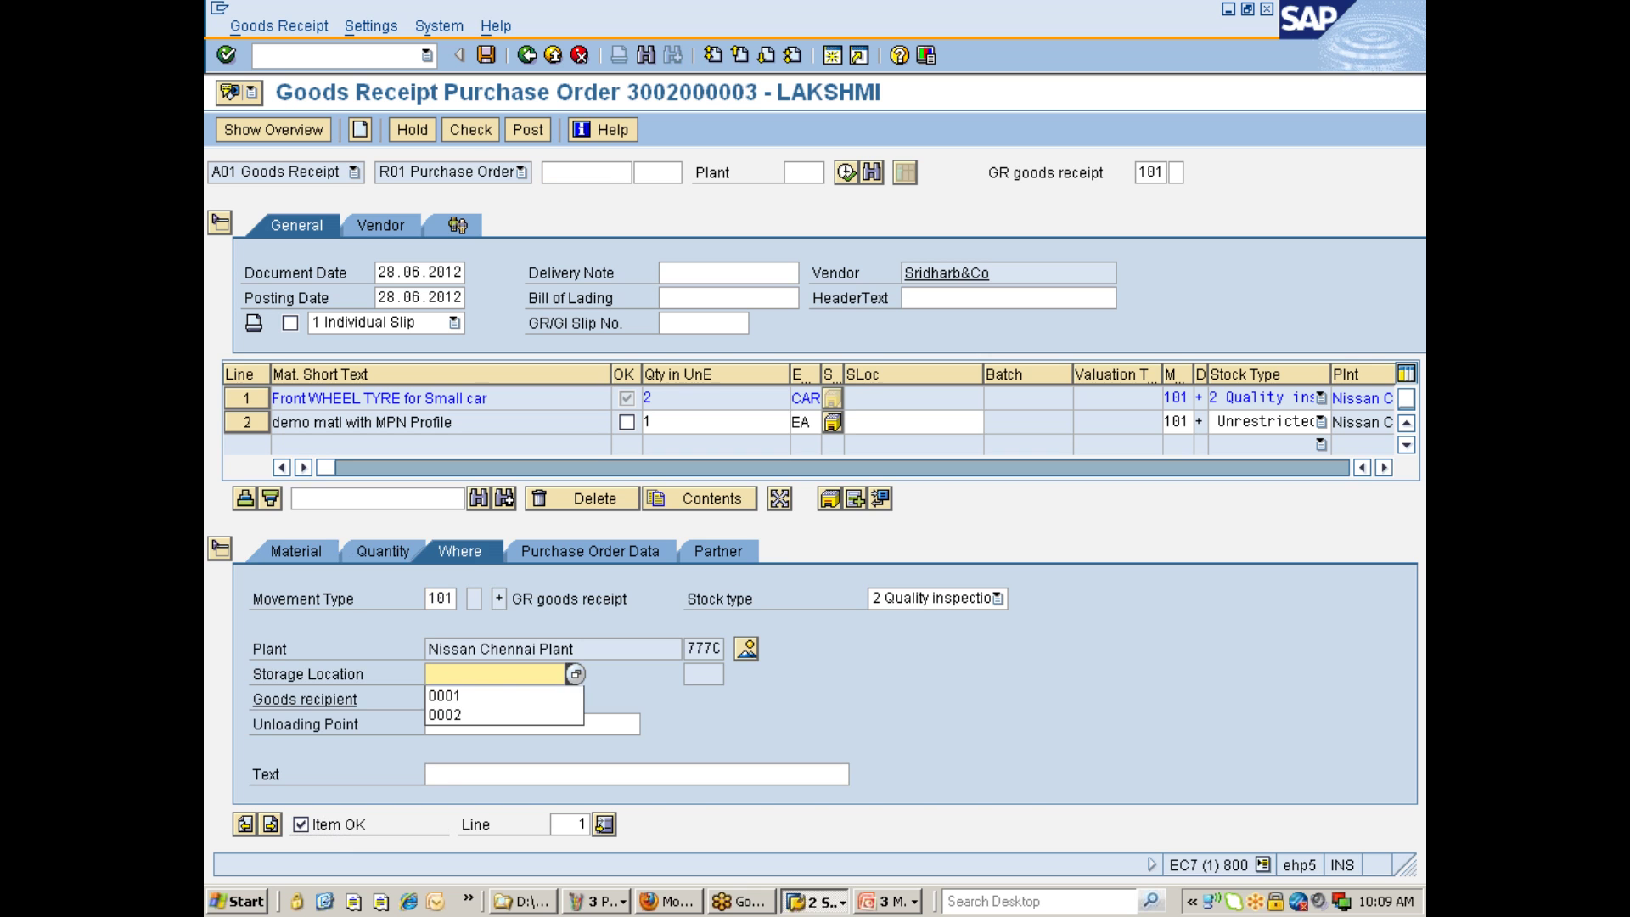
{"action": "left_click", "coordinate": [448, 688]}
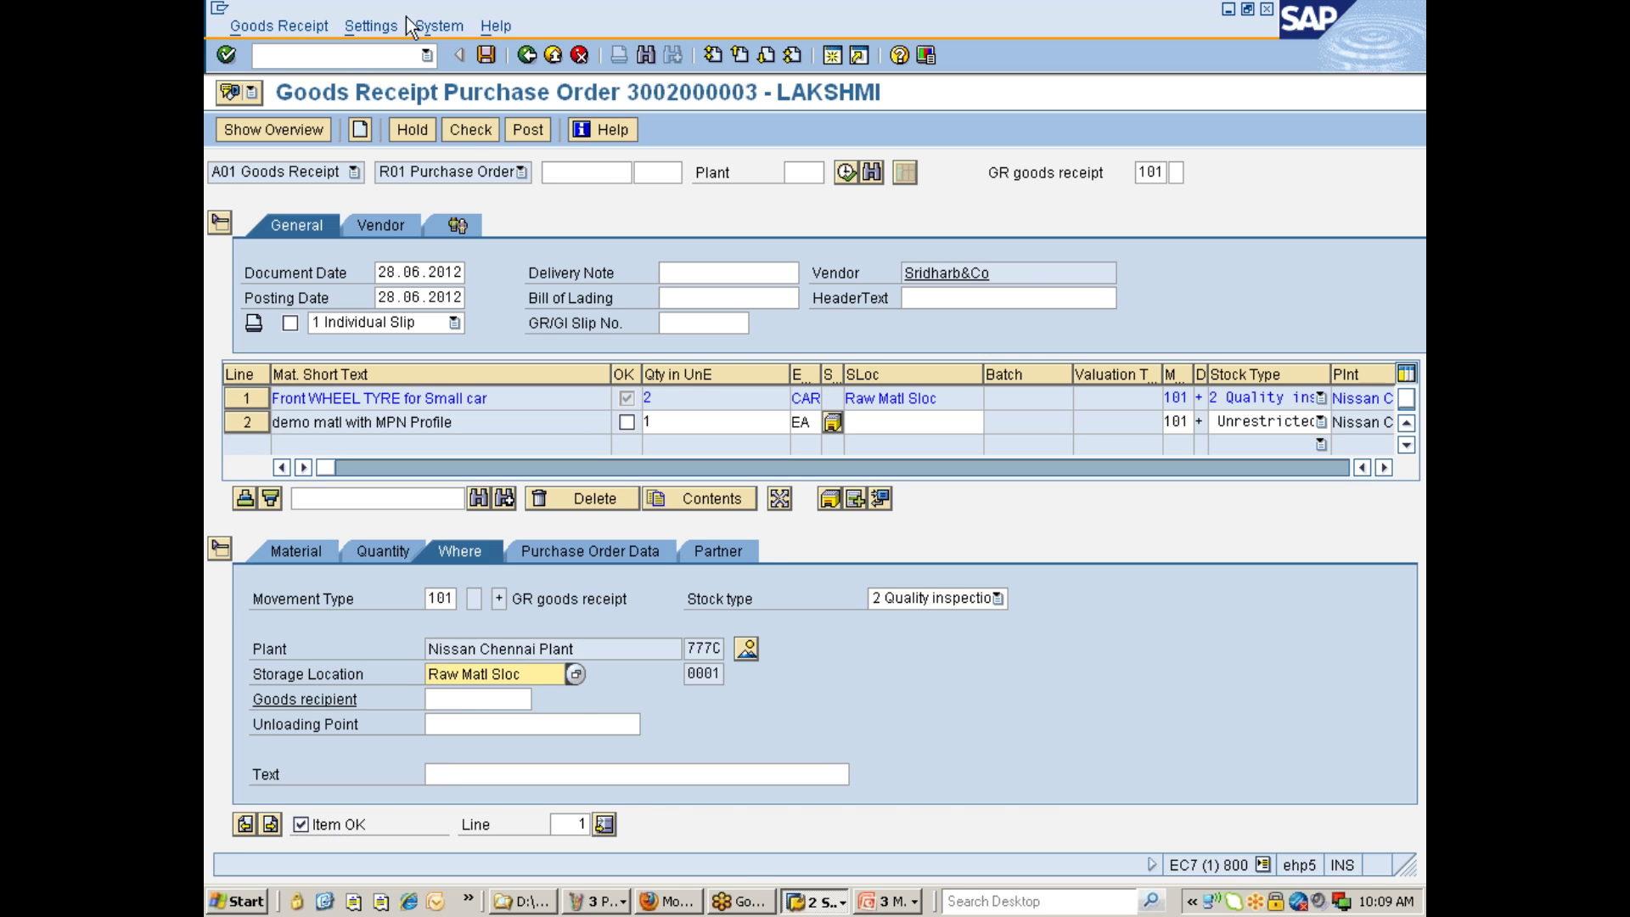
{"action": "left_click", "coordinate": [470, 129]}
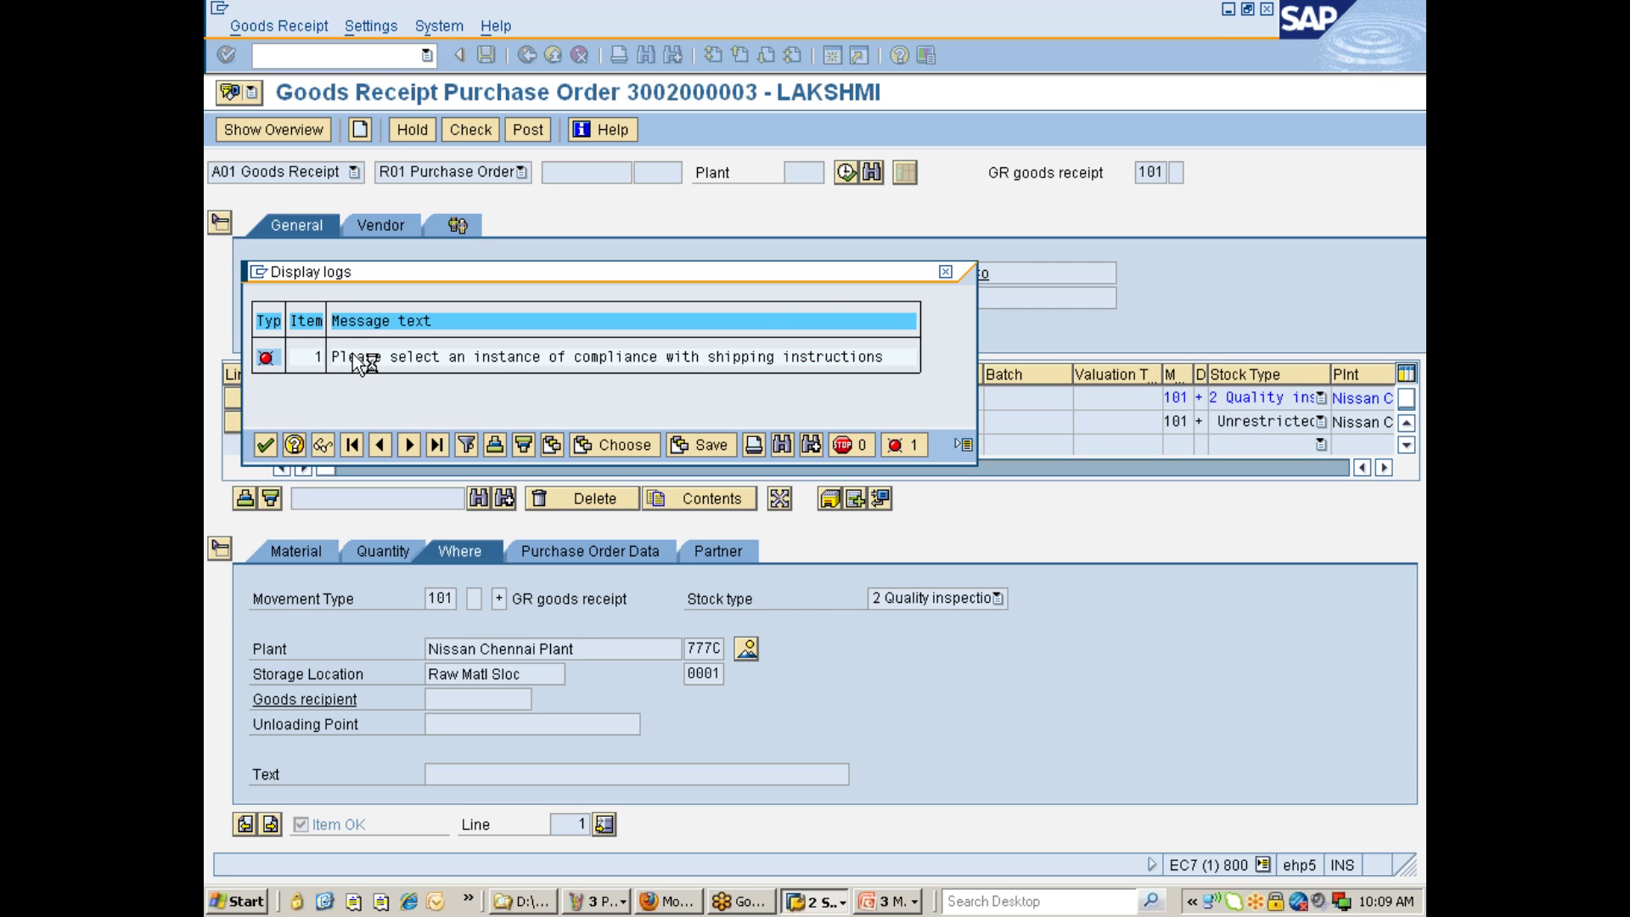
Step: Read the long text of the ME112 shipping-instructions error, then close it and the log
{"action": "double_click", "coordinate": [354, 357]}
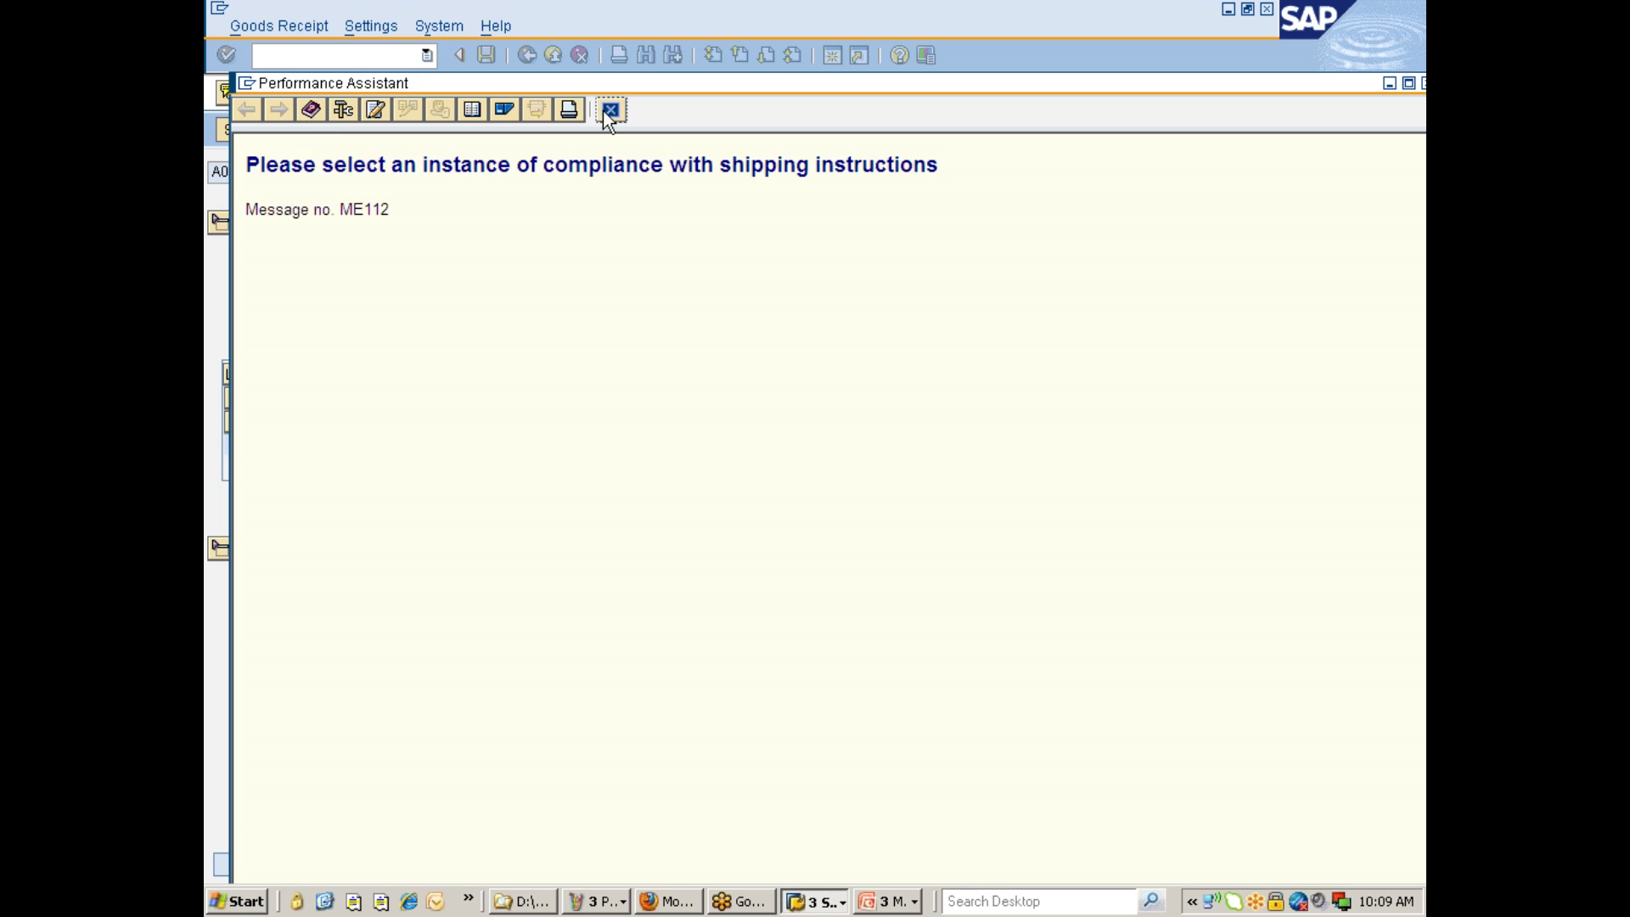
{"action": "left_click", "coordinate": [609, 110]}
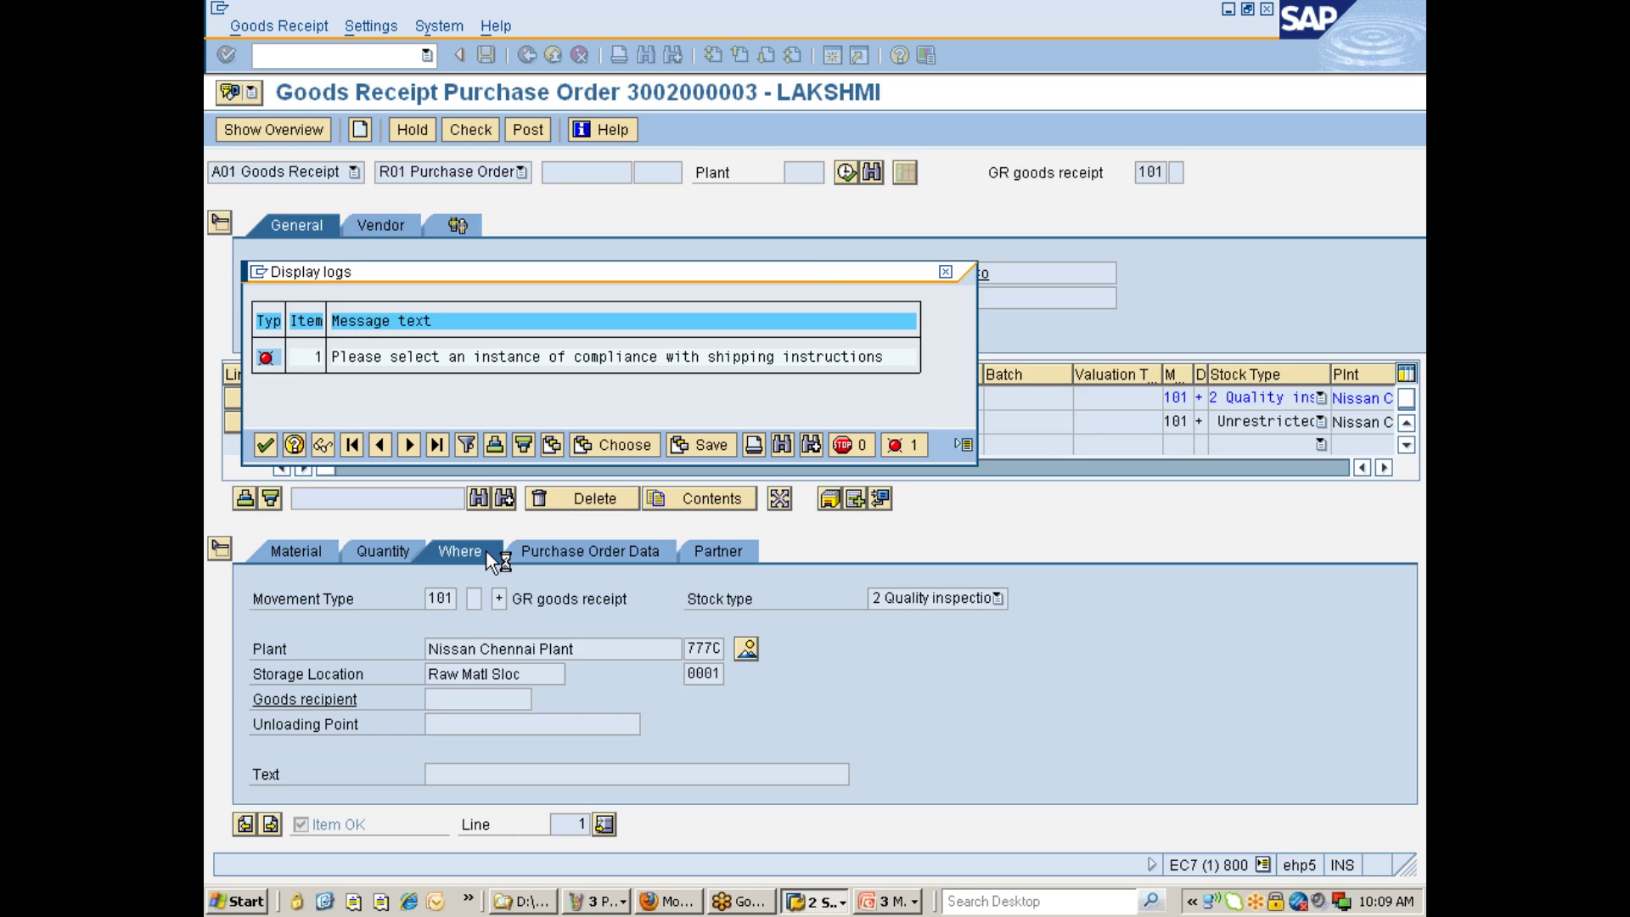
{"action": "left_click", "coordinate": [266, 444]}
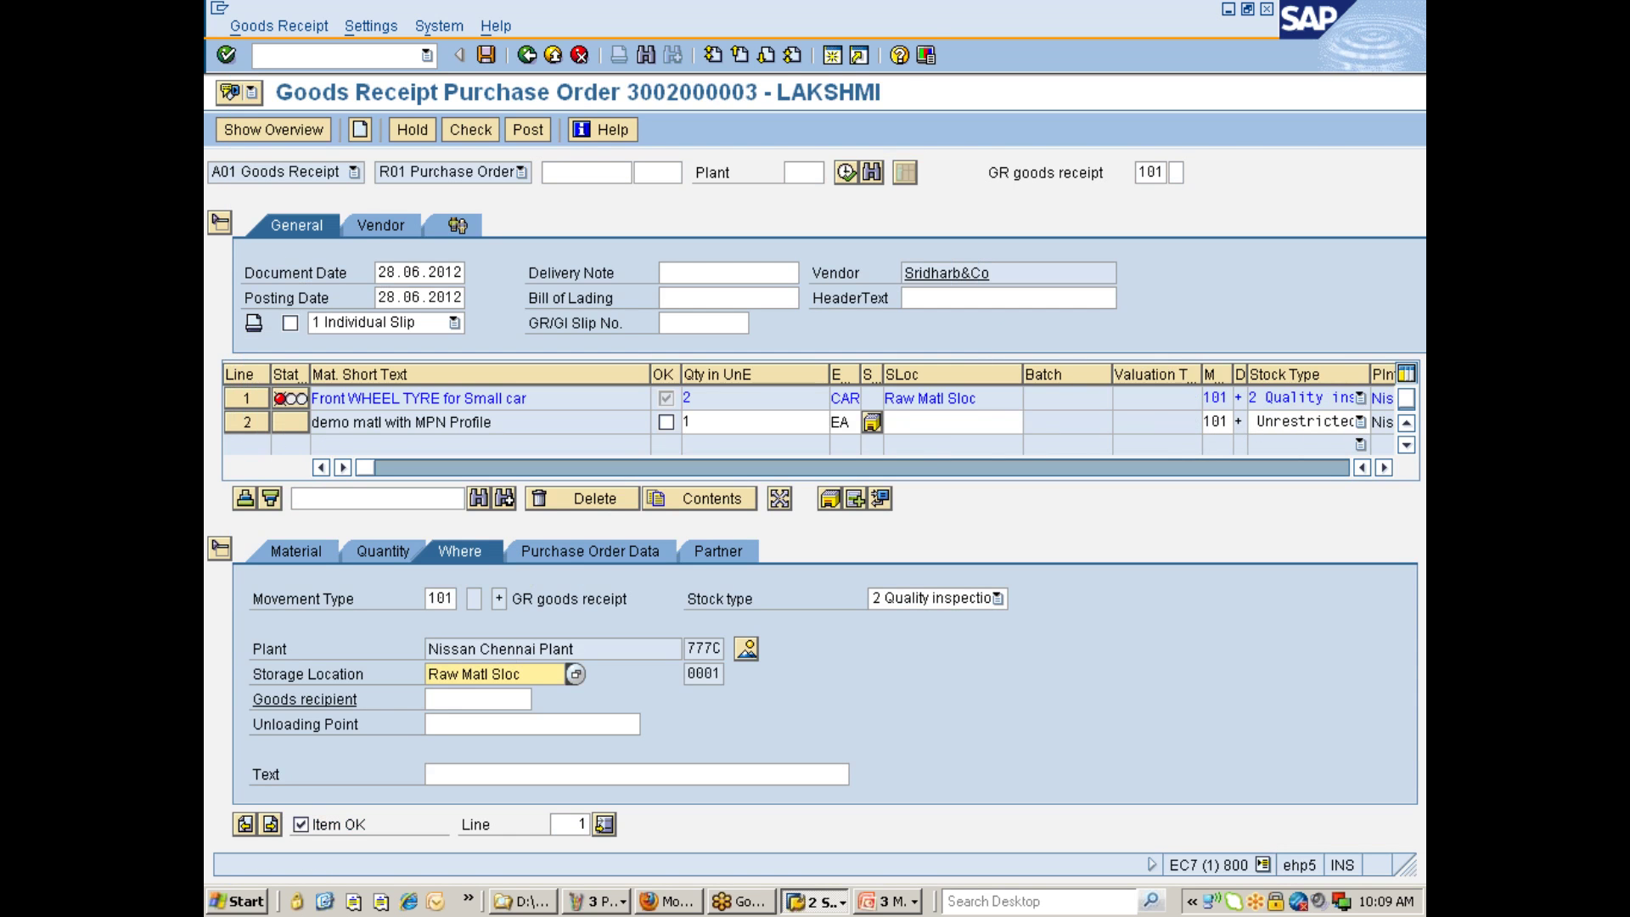
Step: Display the tyre line's Purchase Order Data, showing shipping instruction ZN
{"action": "left_click", "coordinate": [569, 554]}
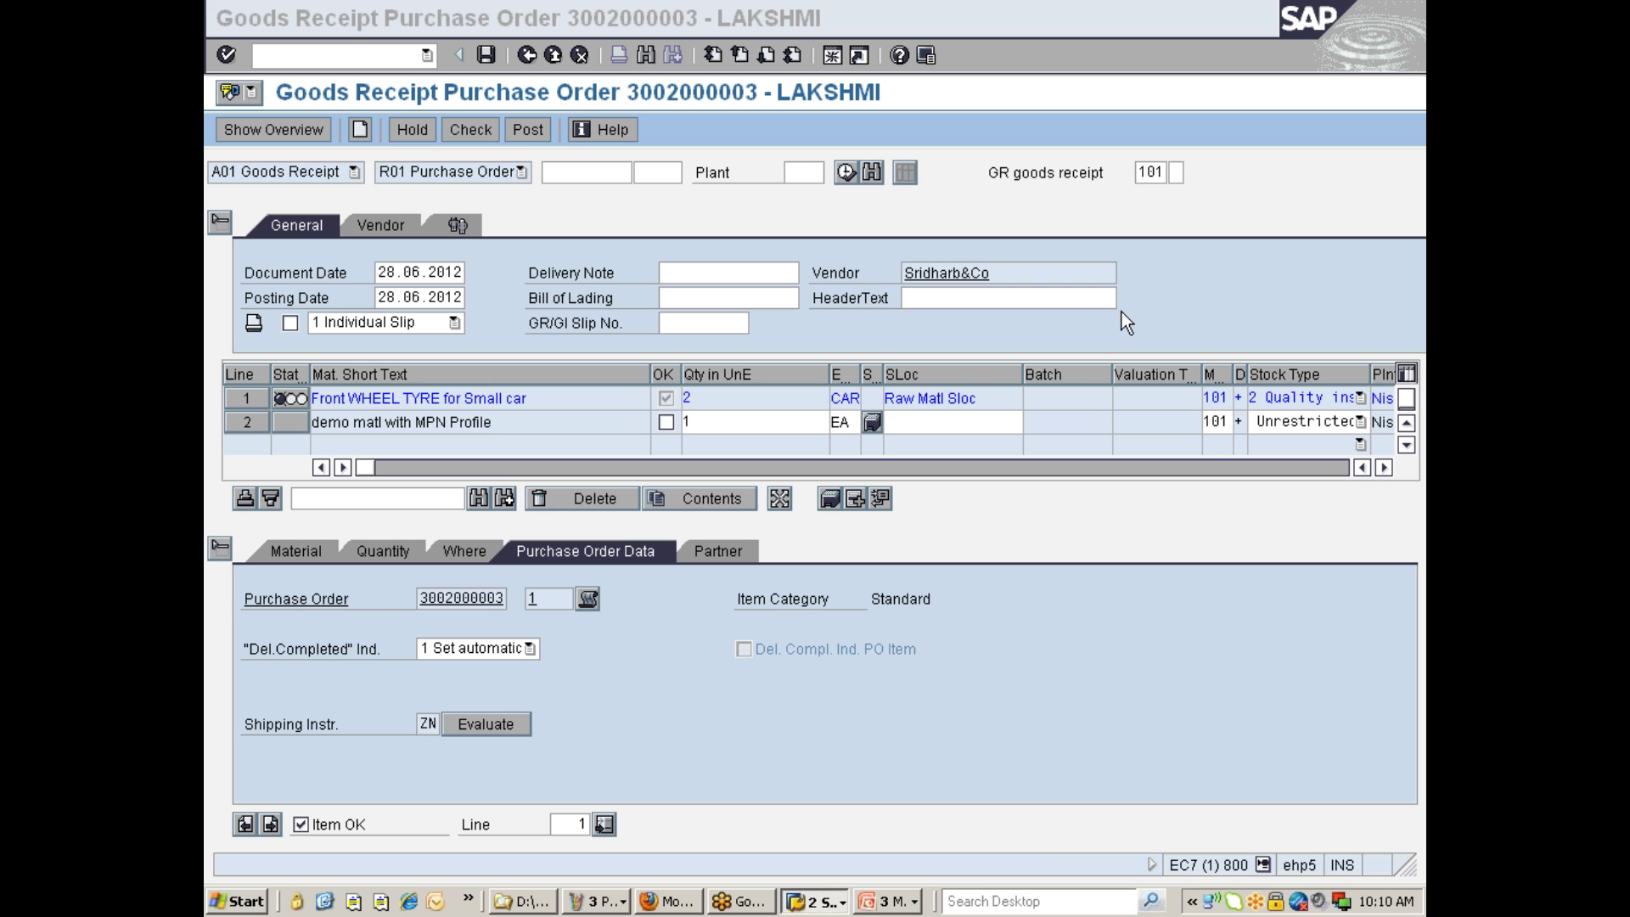
Step: Quit Skype from its tray icon and confirm the exit
{"action": "right_click", "coordinate": [1233, 903]}
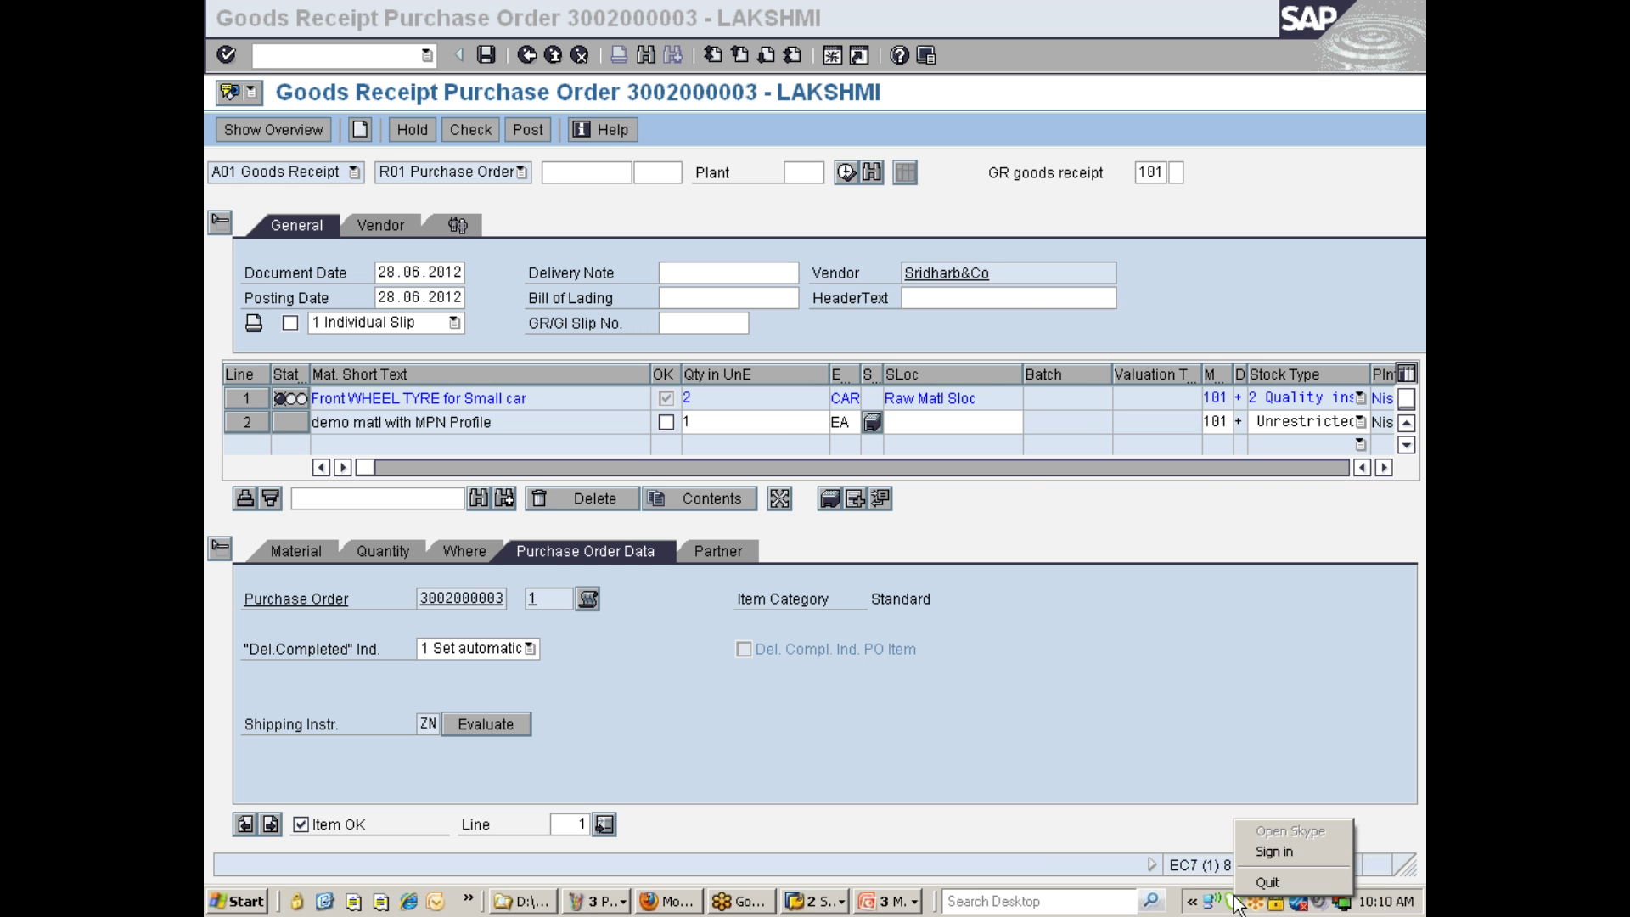
{"action": "left_click", "coordinate": [1264, 883]}
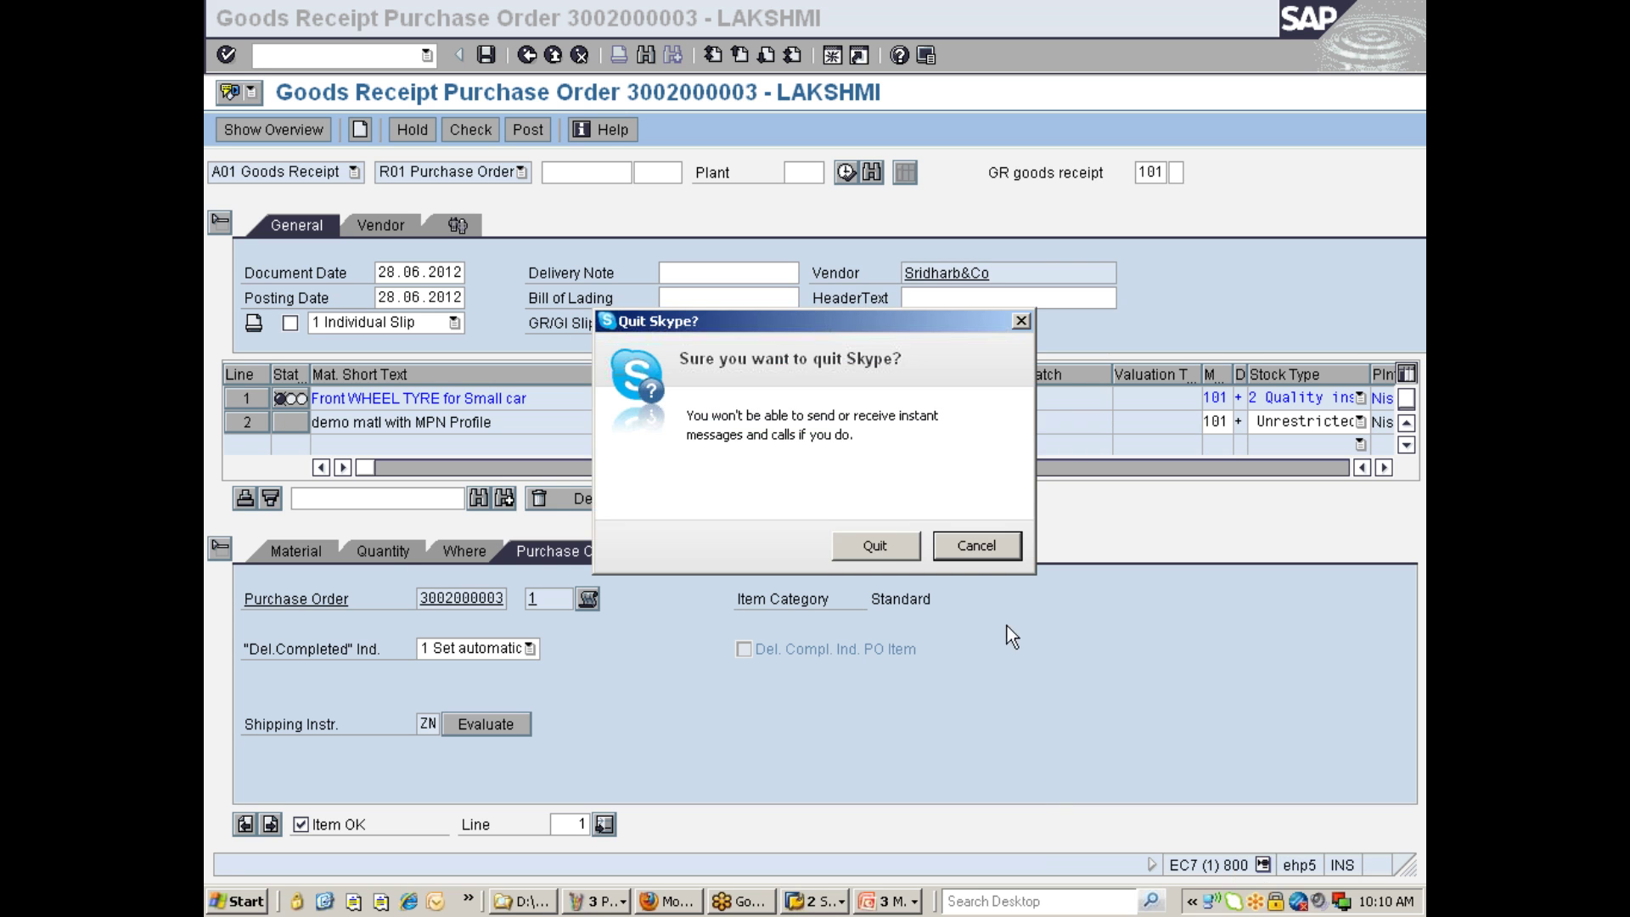
{"action": "left_click", "coordinate": [890, 547]}
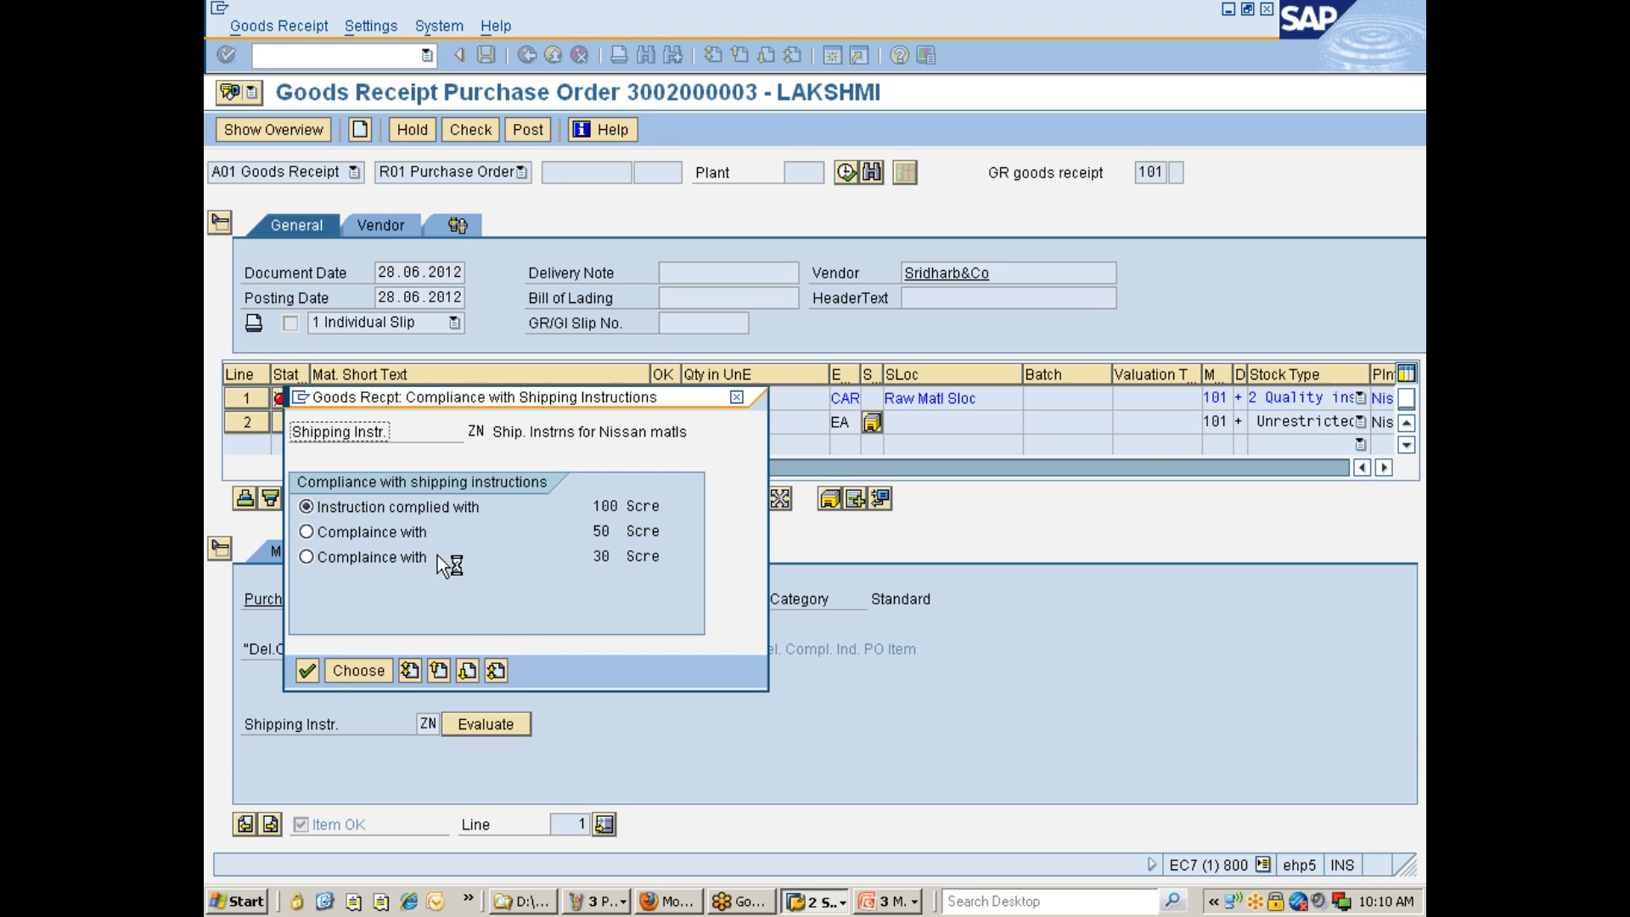
Step: Mark line 1's shipping instruction as complied with and recheck, leaving only the 14 CAR deficit warning
{"action": "left_click", "coordinate": [340, 671]}
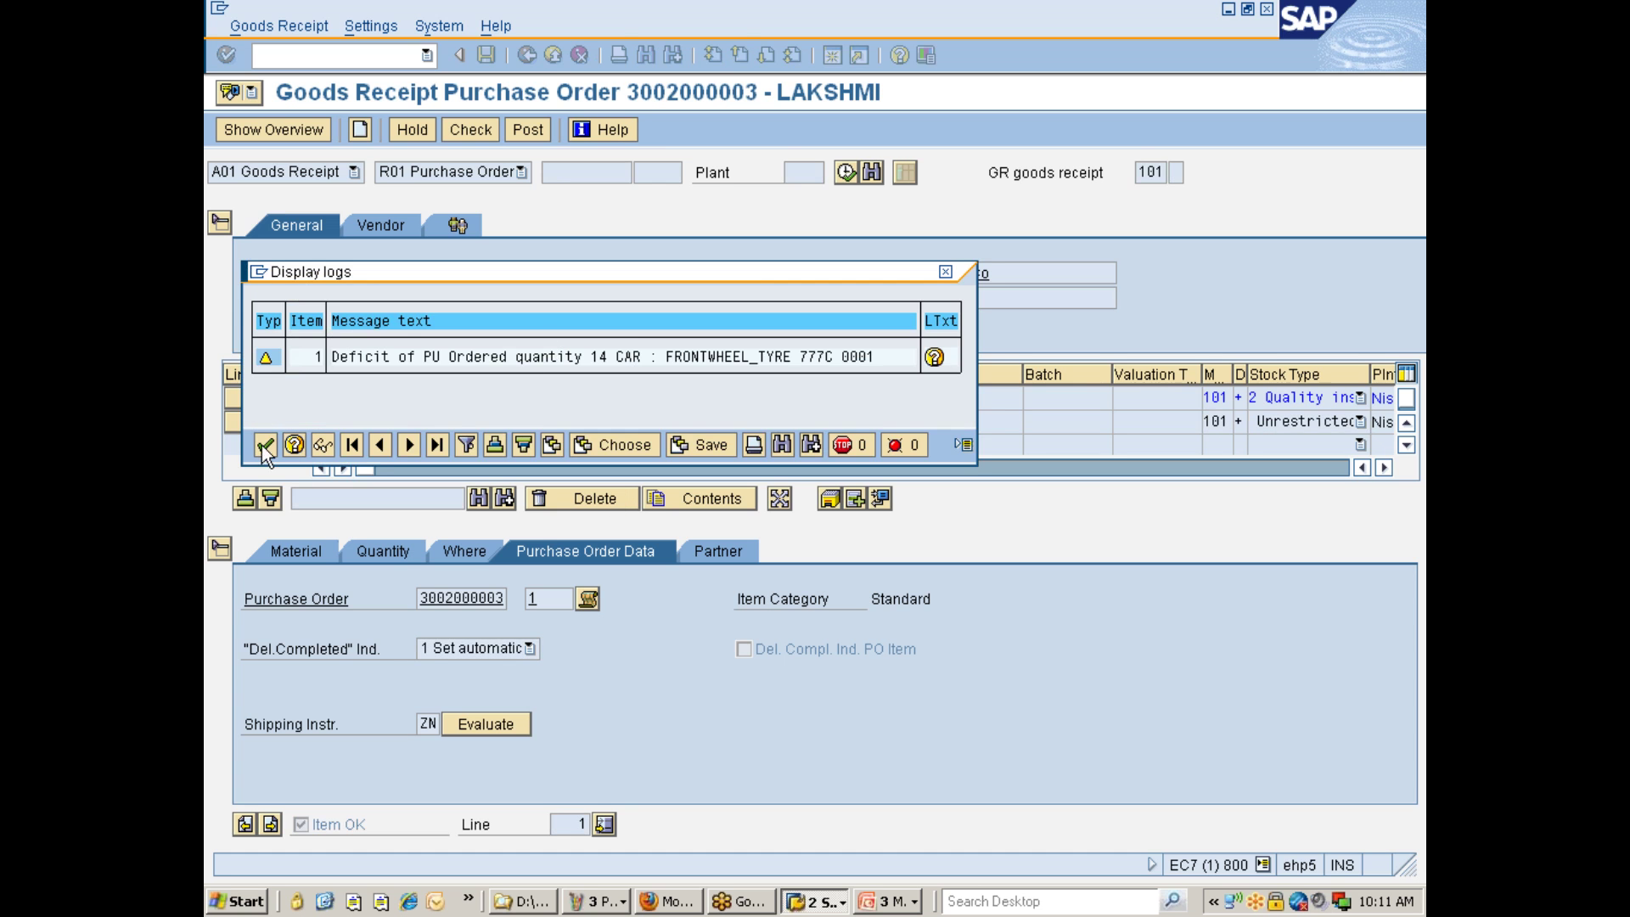
Step: Close the 14-carton deficit warning log so the tyre line shows warning status
{"action": "left_click", "coordinate": [264, 444]}
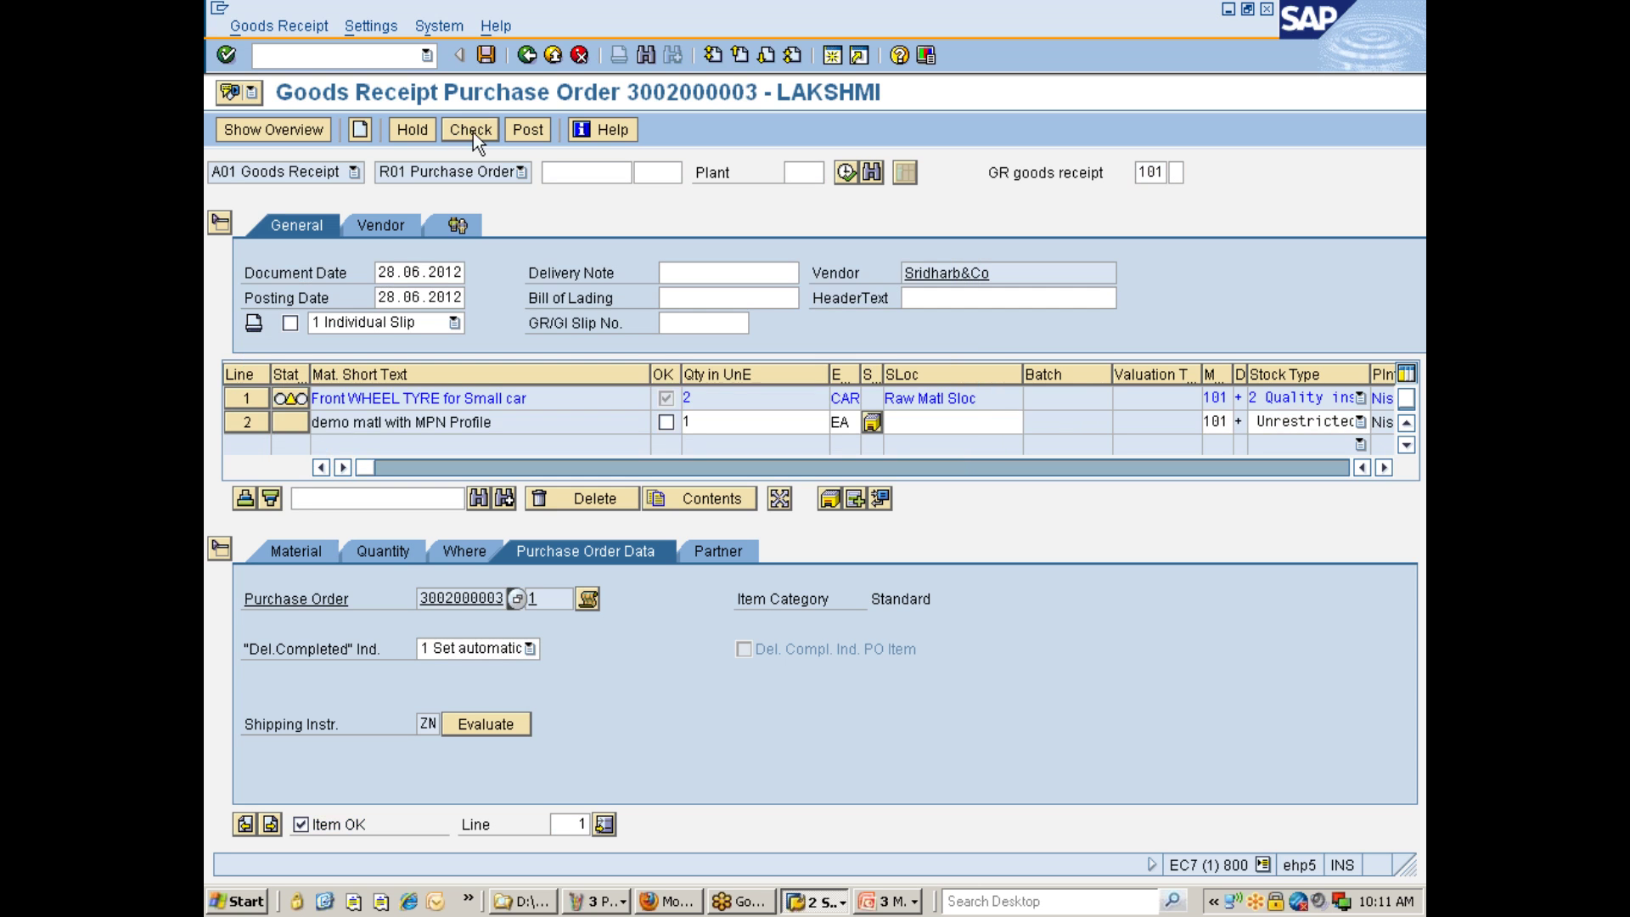